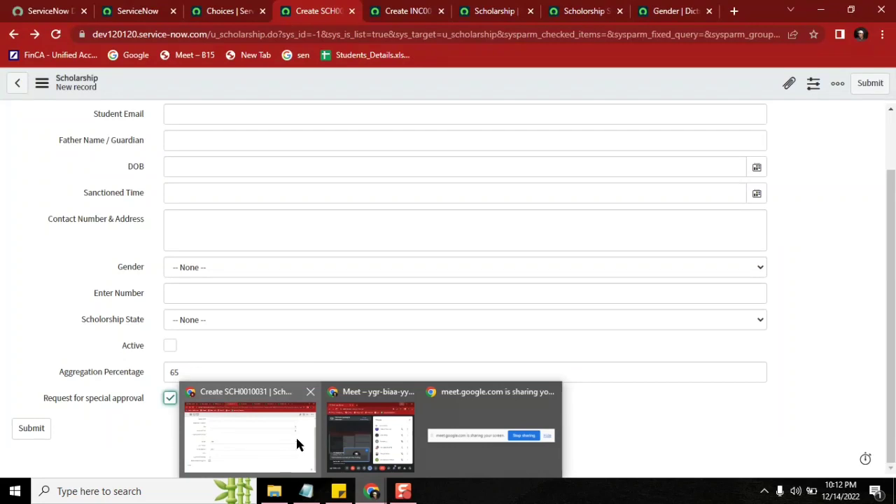
Step: Review the "Head of the deparment members" line in the Notepad notes against the fields on the Scholarship form
{"action": "left_click", "coordinate": [306, 491]}
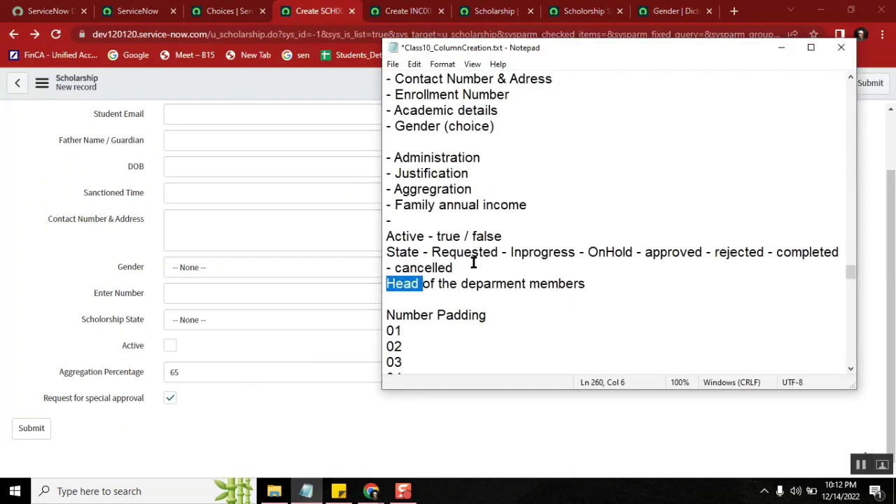
{"action": "double_click", "coordinate": [429, 284]}
{"action": "left_click", "coordinate": [591, 282]}
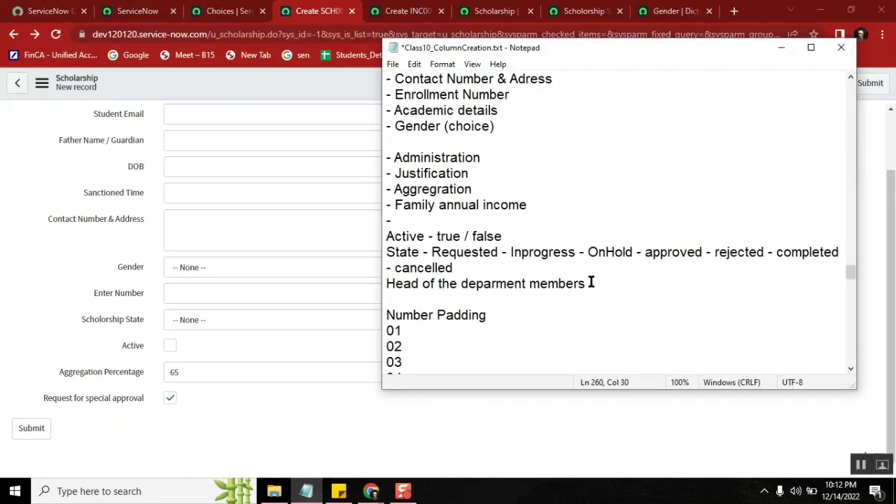
{"action": "left_click", "coordinate": [389, 284], "text": "shift"}
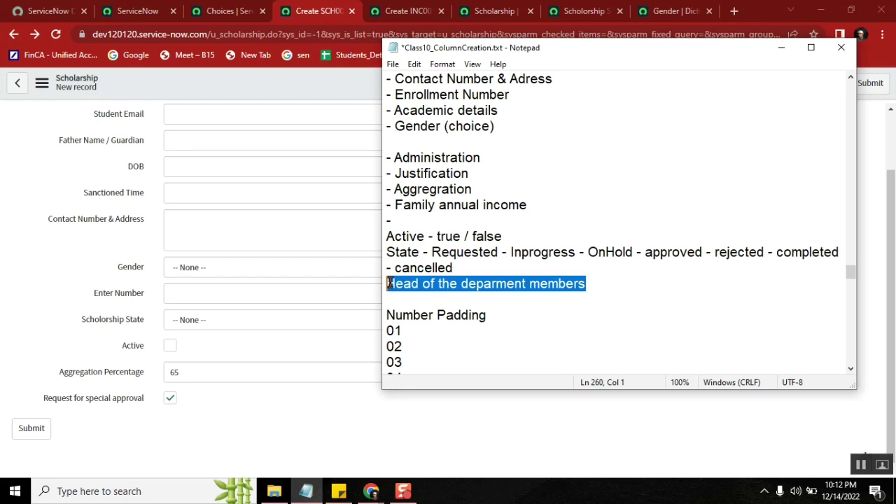
{"action": "double_click", "coordinate": [550, 285]}
{"action": "left_click", "coordinate": [189, 167]}
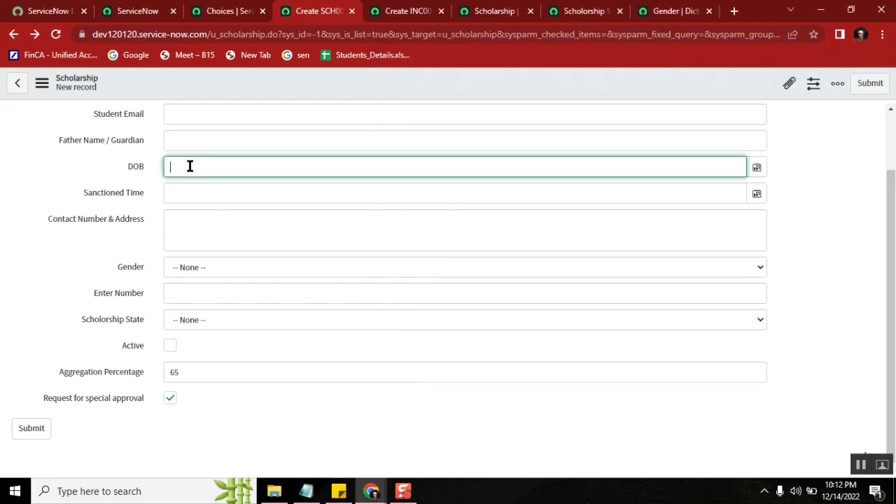
{"action": "left_click_drag", "start_coordinate": [893, 222], "coordinate": [893, 166]}
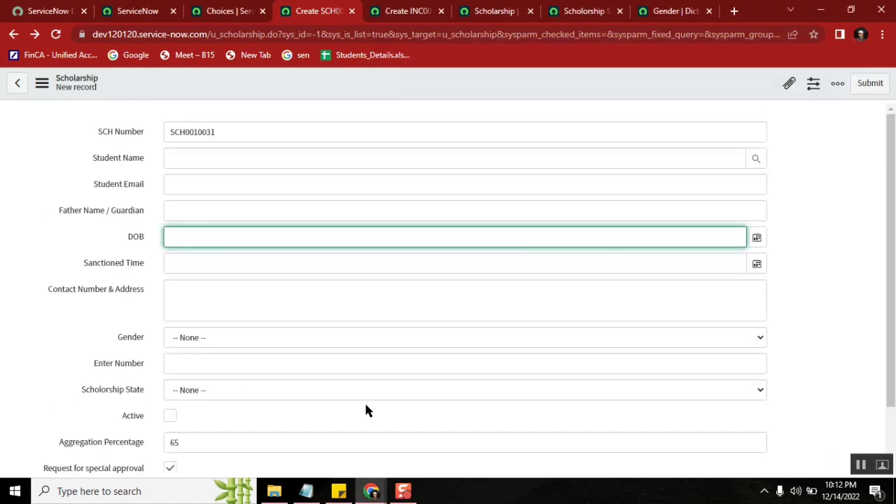
{"action": "left_click", "coordinate": [306, 491]}
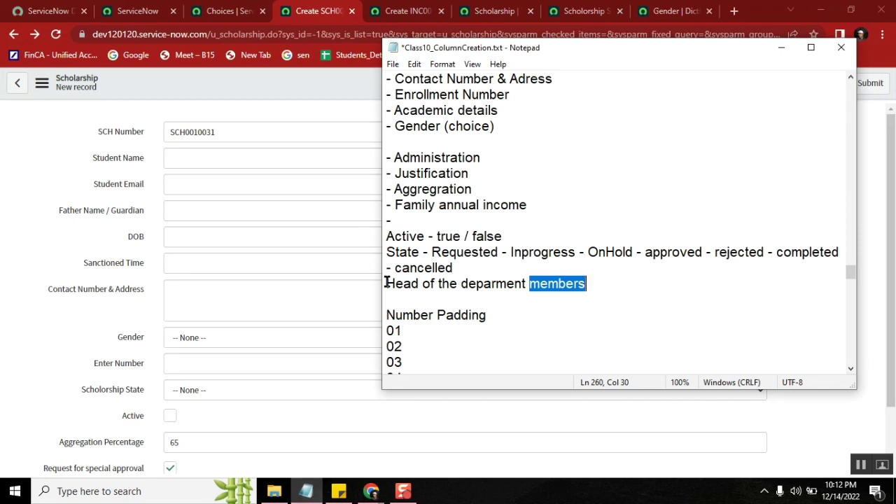
{"action": "left_click", "coordinate": [386, 283]}
{"action": "left_click", "coordinate": [590, 280], "text": "shift"}
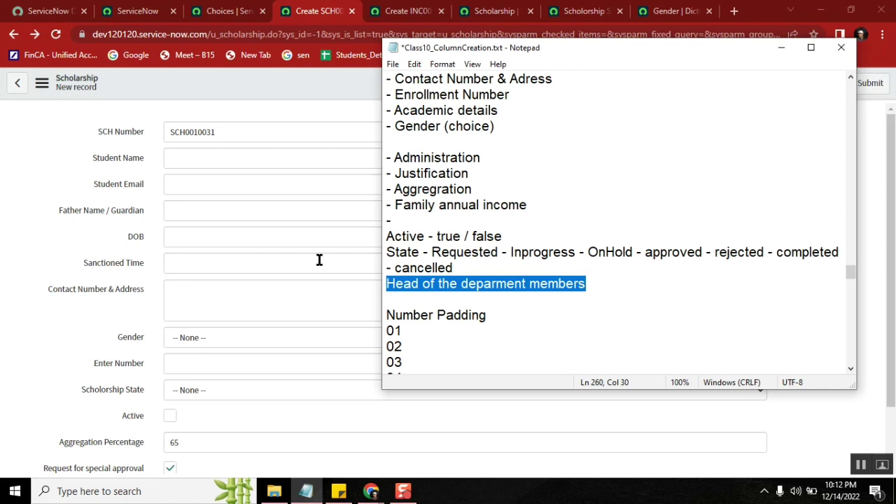
Step: Look up the Student Name on the new Scholarship record and choose the user skfacts1
{"action": "left_click", "coordinate": [92, 173]}
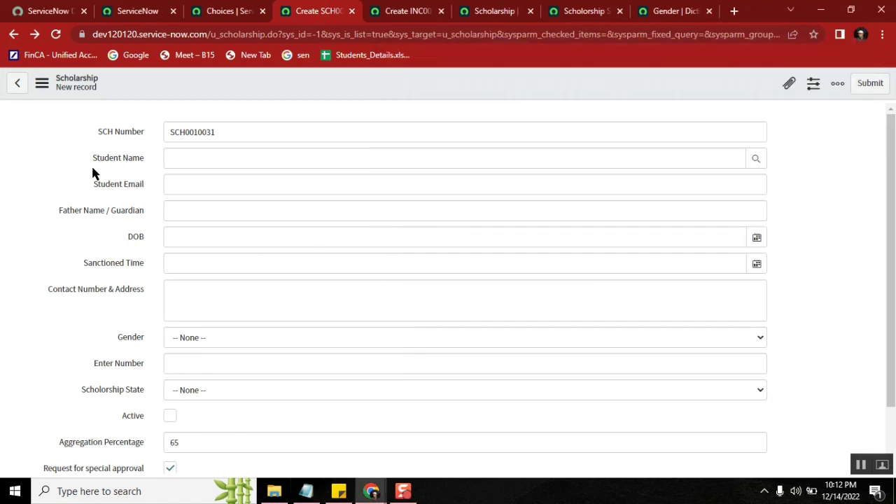
{"action": "left_click", "coordinate": [756, 158]}
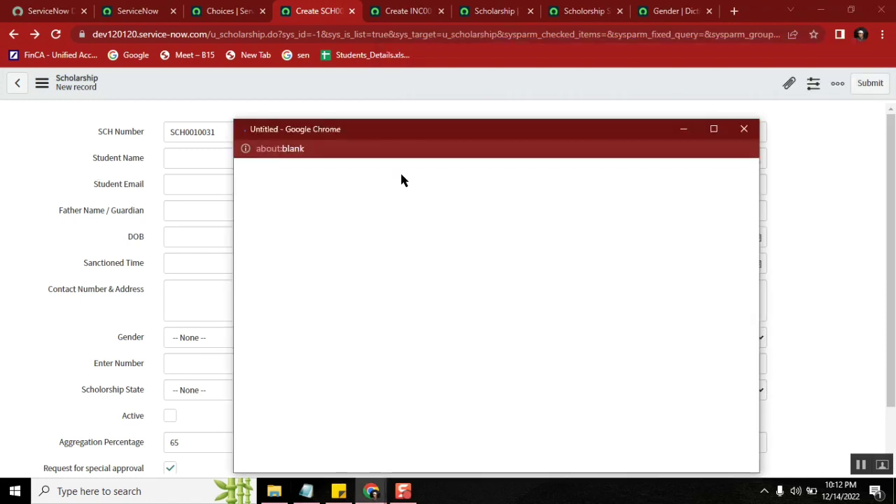
{"action": "left_click", "coordinate": [296, 298]}
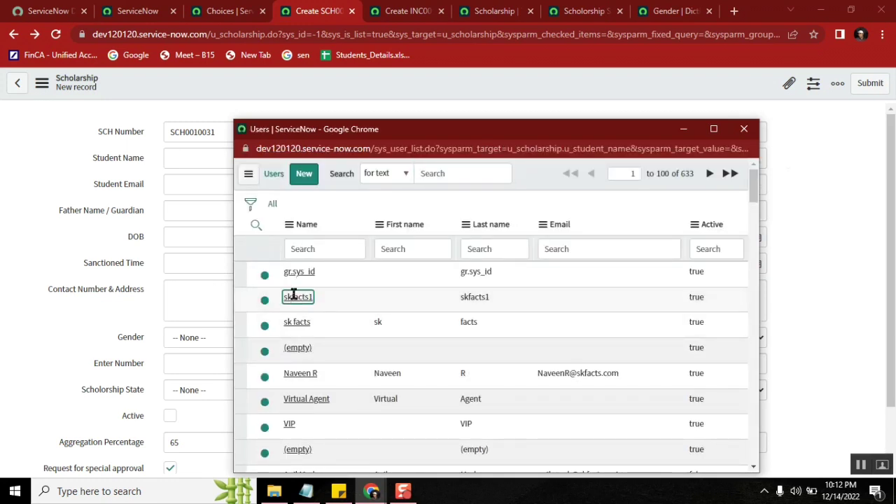
{"action": "left_click", "coordinate": [233, 157]}
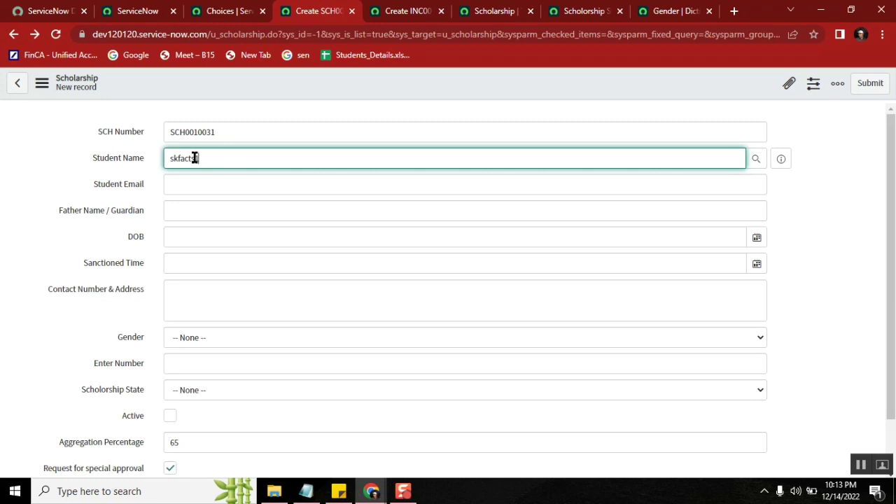
{"action": "double_click", "coordinate": [195, 158]}
Step: Start a new column on the Scholarship table and set its type to List
{"action": "left_click", "coordinate": [490, 12]}
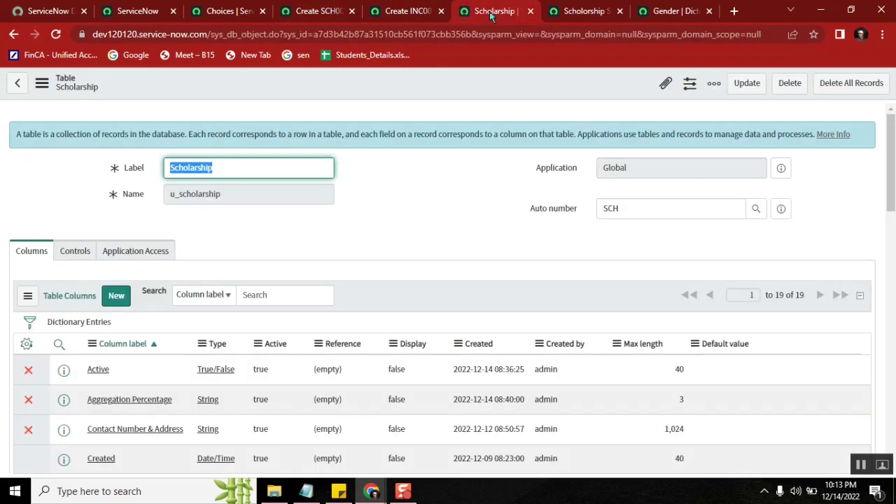
{"action": "left_click", "coordinate": [117, 301]}
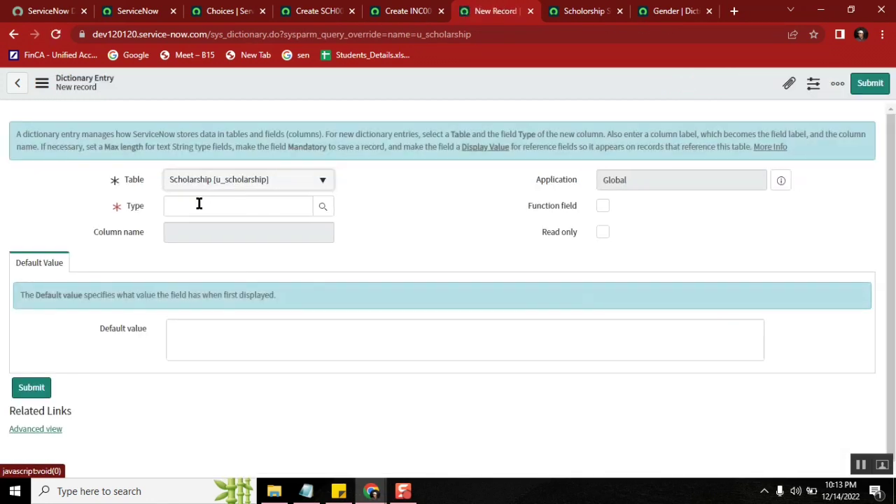
{"action": "left_click", "coordinate": [199, 204]}
{"action": "type", "text": "list"}
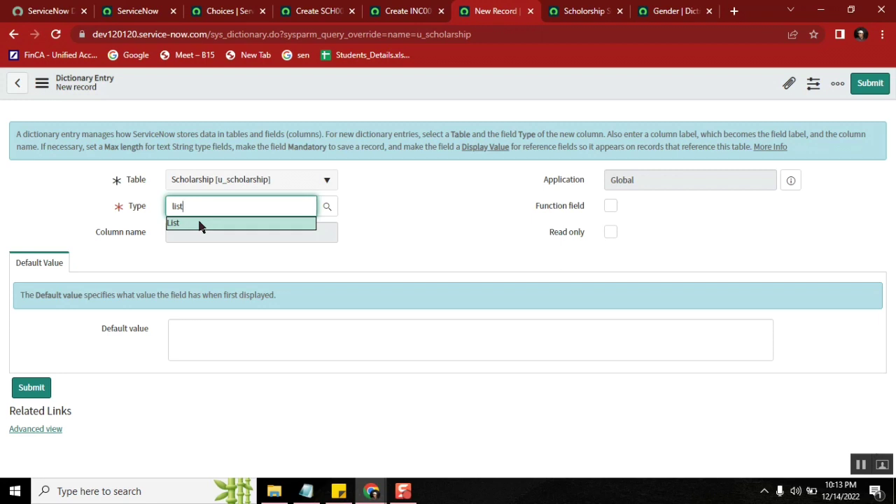
{"action": "left_click", "coordinate": [199, 223]}
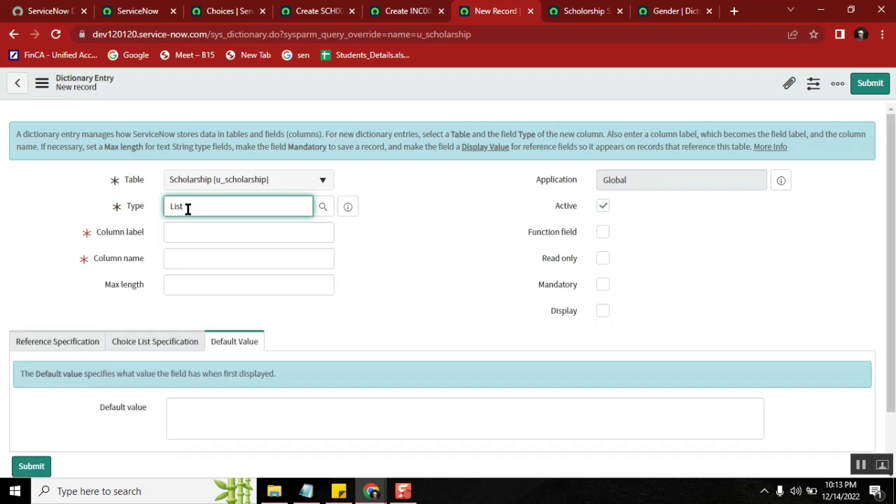
Step: Label the column "Head of the deparment members", copying the text from the Notepad notes
{"action": "left_click", "coordinate": [225, 233]}
{"action": "left_click", "coordinate": [307, 492]}
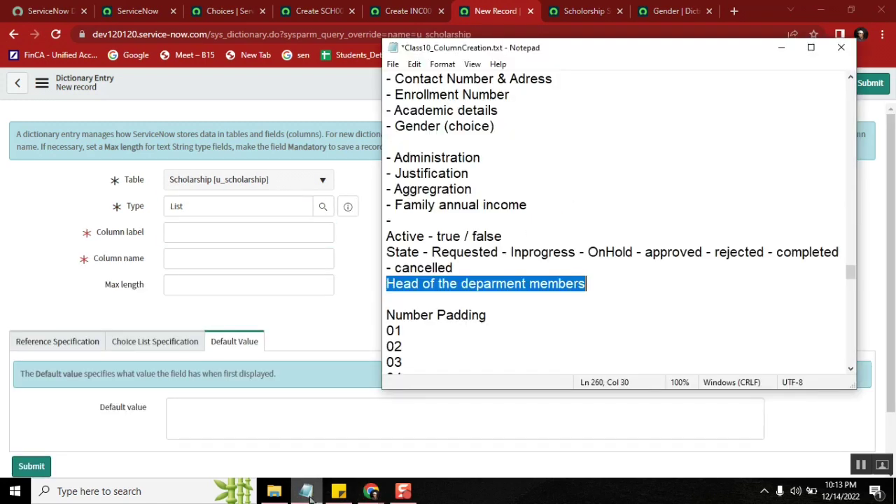
{"action": "right_click", "coordinate": [521, 285]}
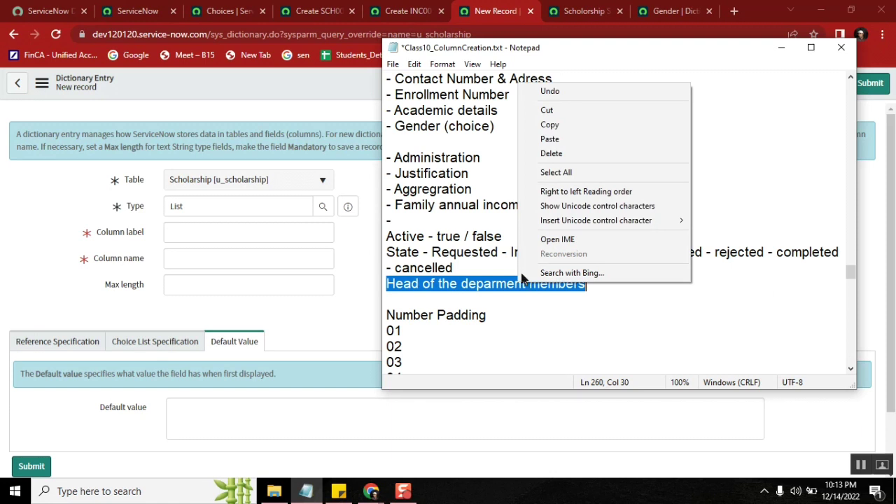
{"action": "left_click", "coordinate": [564, 125]}
{"action": "left_click", "coordinate": [235, 231]}
{"action": "type", "text": "Head of the department members"}
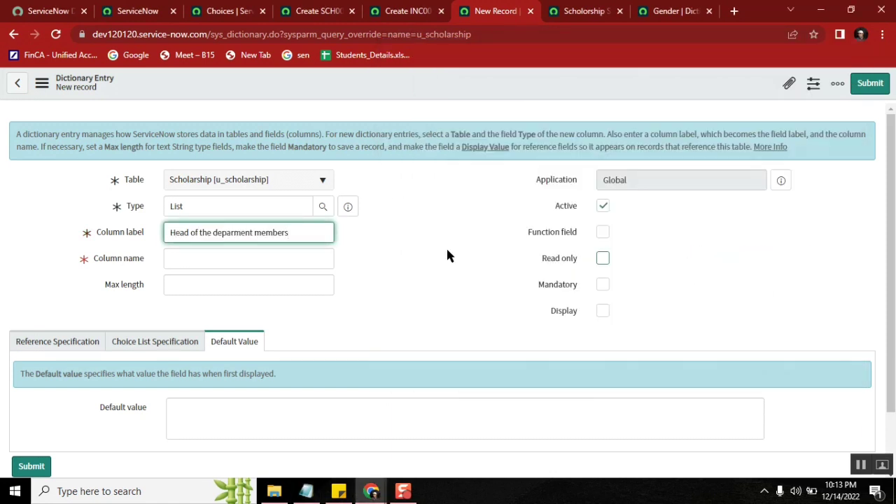
{"action": "left_click", "coordinate": [348, 307]}
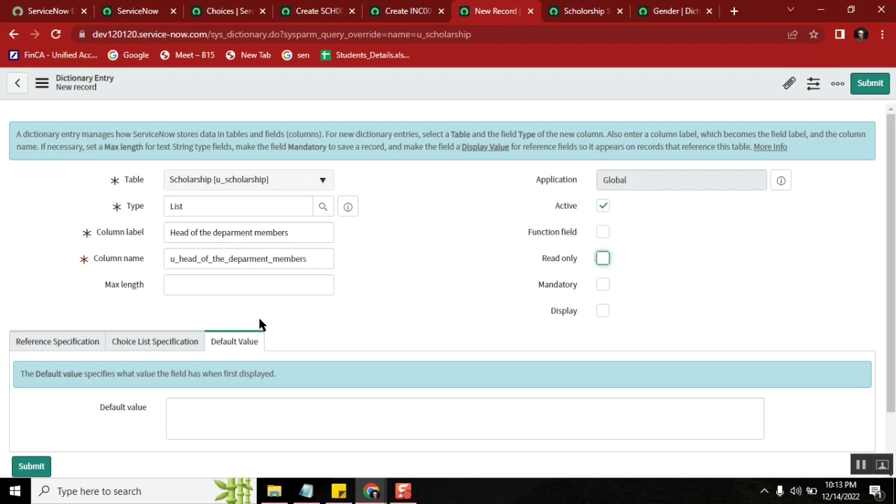
Step: Set the column's reference to the User table (sys_user) and submit the dictionary entry
{"action": "left_click", "coordinate": [74, 350]}
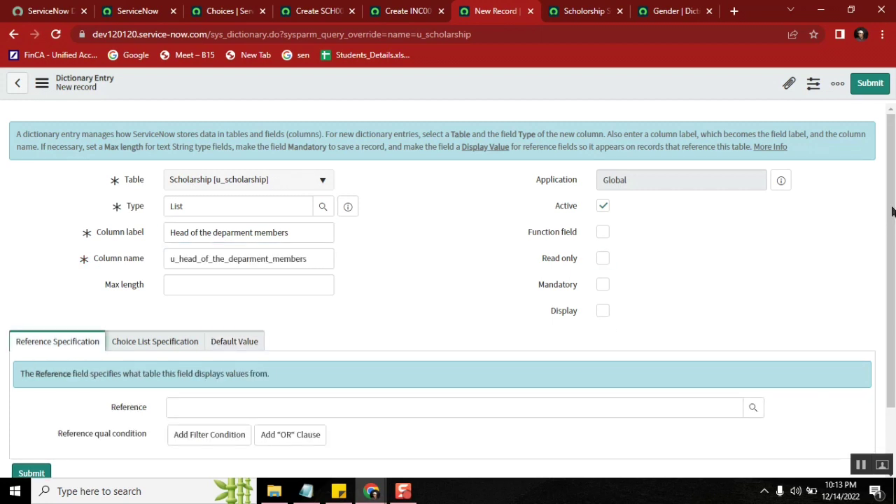
{"action": "left_click_drag", "start_coordinate": [894, 197], "coordinate": [882, 273]}
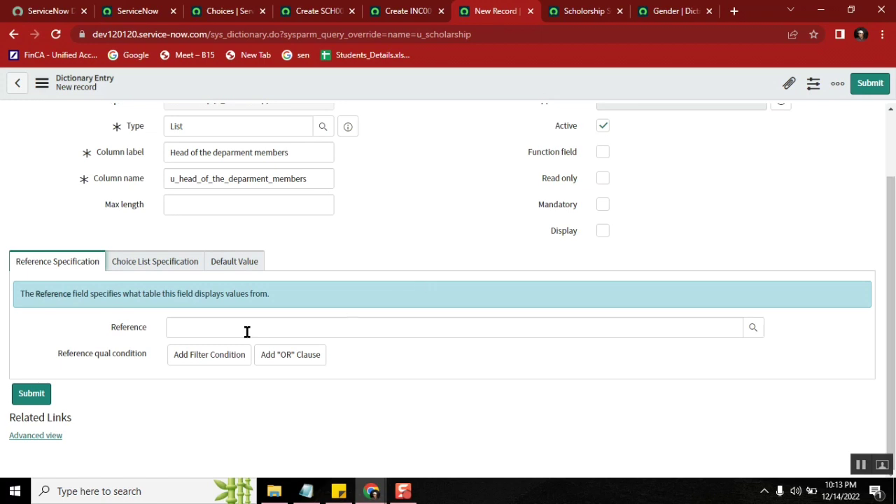
{"action": "left_click", "coordinate": [204, 330]}
{"action": "type", "text": "sy"}
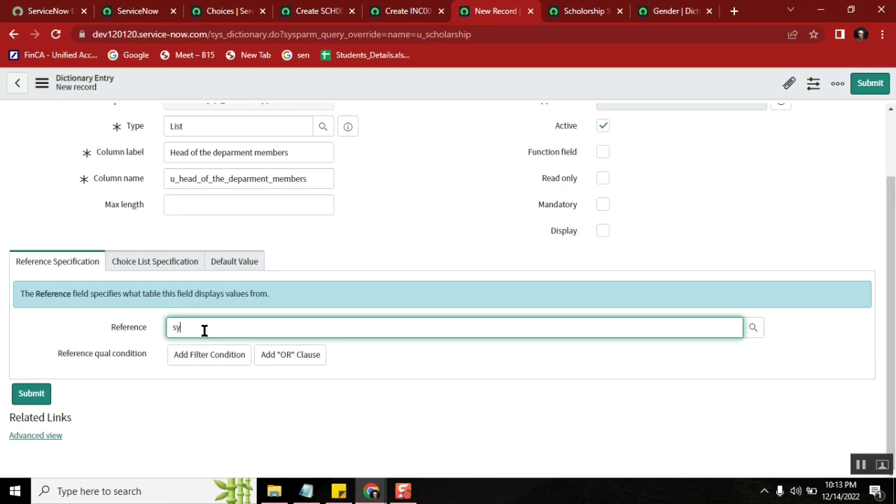
{"action": "type", "text": "s_"}
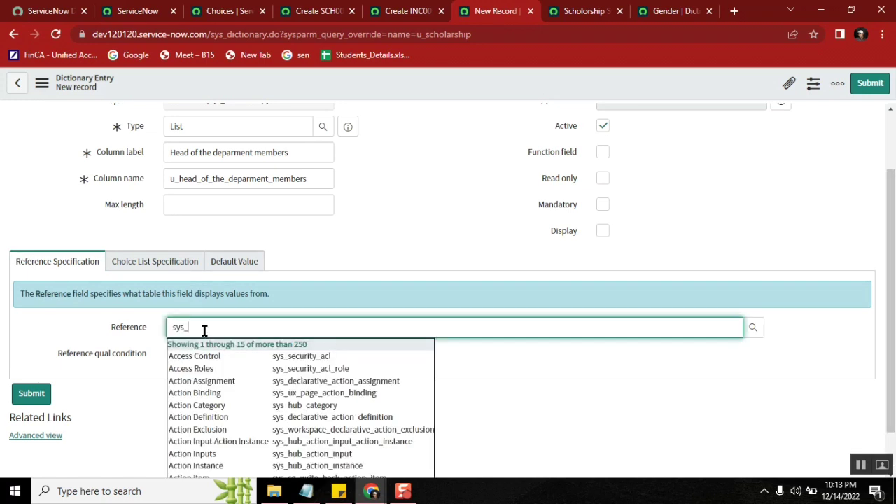
{"action": "type", "text": "user"}
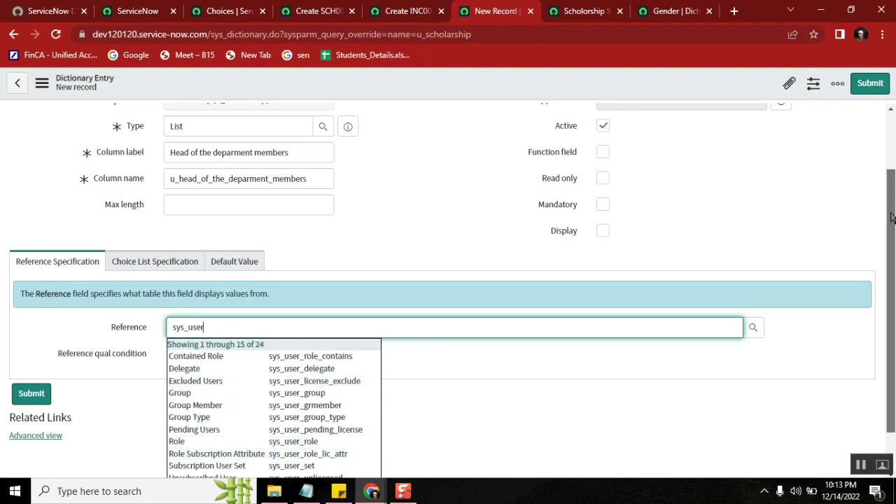
{"action": "scroll", "coordinate": [891, 218], "scroll_direction": "down", "scroll_amount": 2}
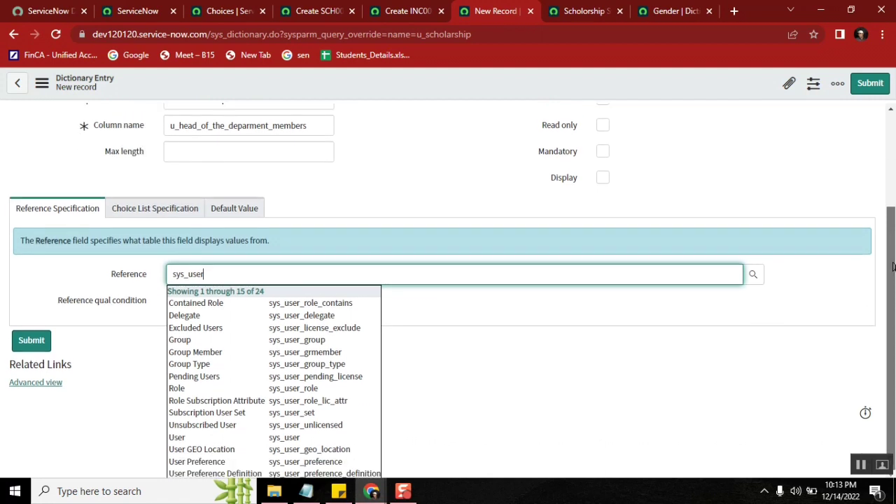
{"action": "left_click", "coordinate": [301, 438]}
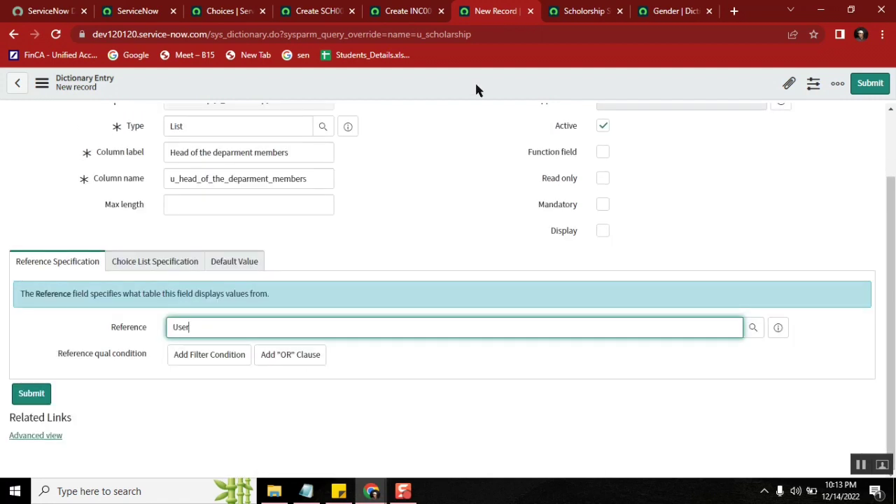
{"action": "right_click", "coordinate": [475, 90]}
{"action": "left_click", "coordinate": [846, 124]}
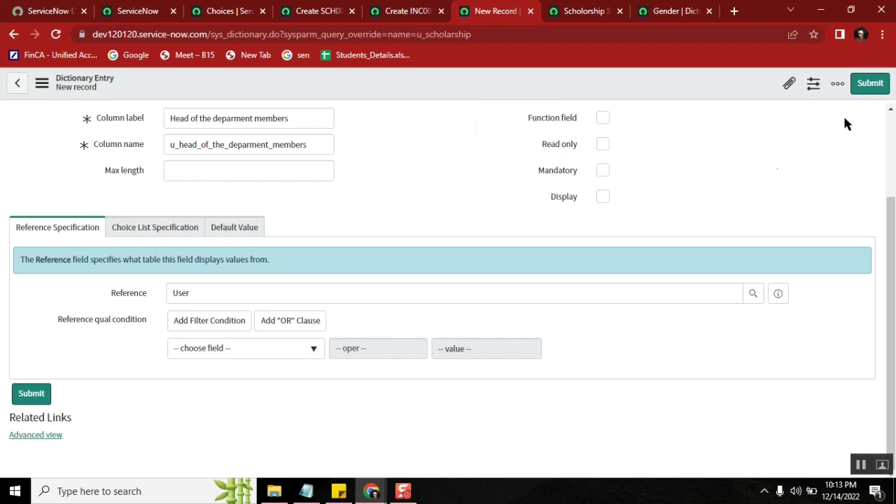
{"action": "left_click", "coordinate": [869, 84]}
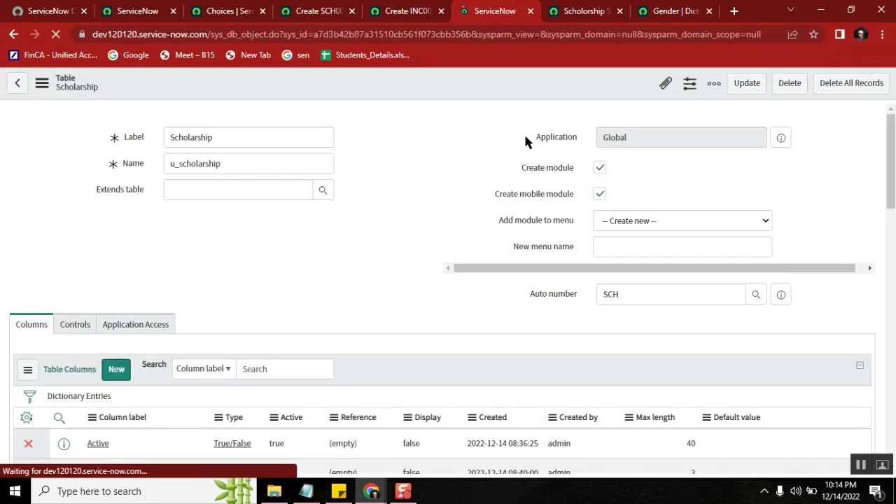
Step: Reload the new Scholarship record form and go to the fields at its end
{"action": "left_click", "coordinate": [319, 11]}
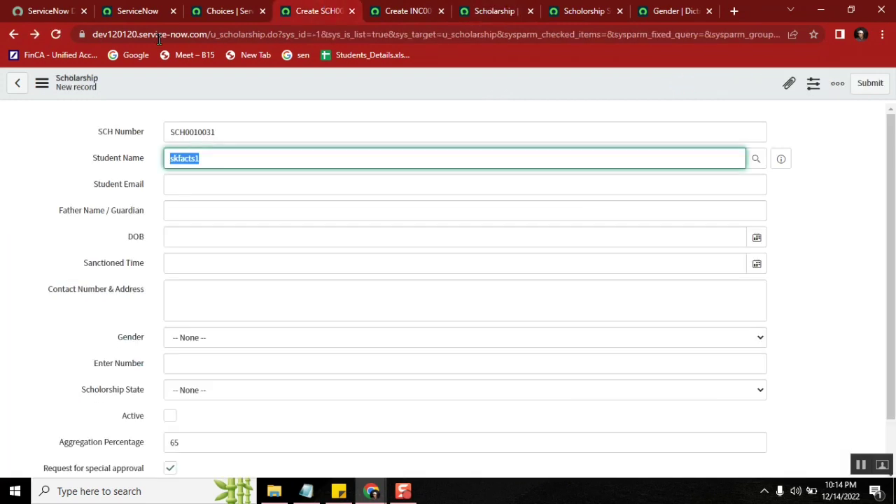
{"action": "left_click", "coordinate": [56, 35]}
{"action": "left_click", "coordinate": [494, 132]}
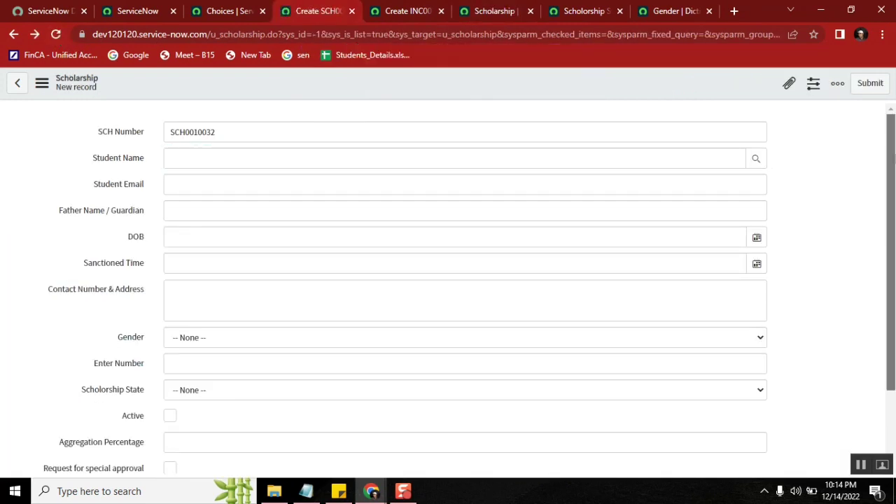
{"action": "scroll", "coordinate": [891, 280], "scroll_direction": "down", "scroll_amount": 2}
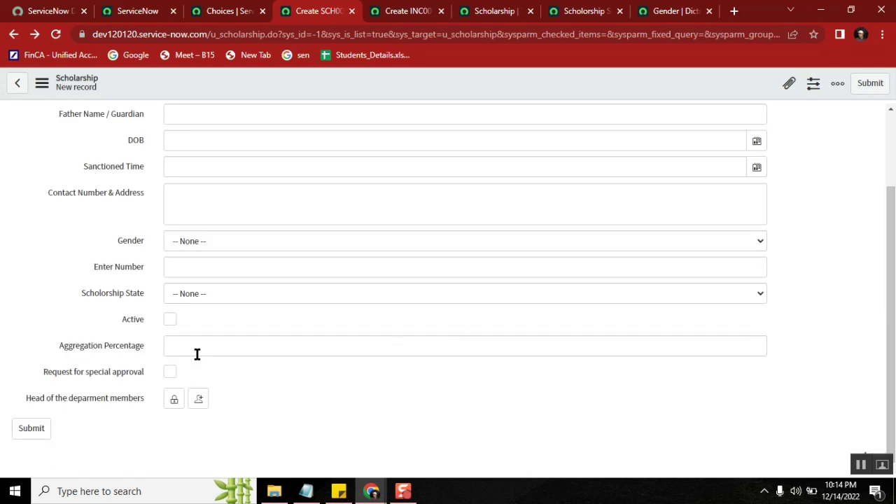
Step: Set Aggregation Percentage to 65 and enable Request for special approval on the new Scholarship record
{"action": "left_click", "coordinate": [281, 349]}
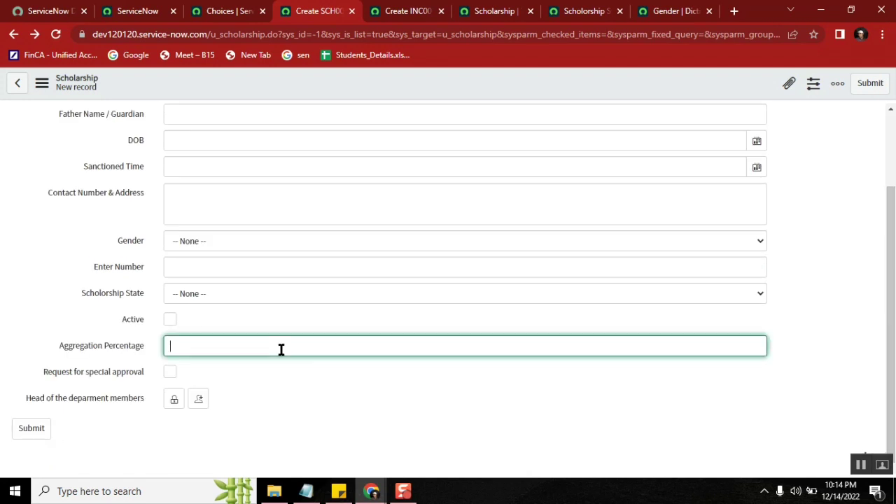
{"action": "type", "text": "65"}
{"action": "left_click", "coordinate": [39, 372]}
{"action": "left_click_drag", "start_coordinate": [39, 372], "coordinate": [26, 398]}
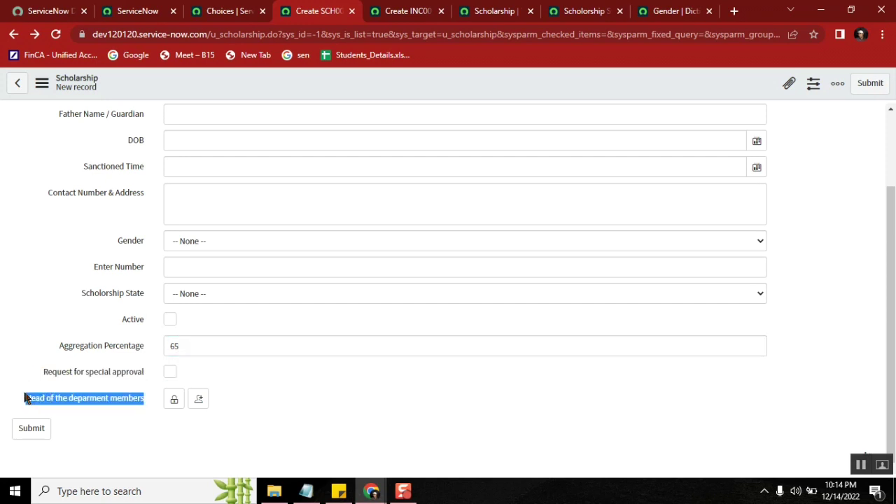
{"action": "left_click", "coordinate": [164, 372]}
{"action": "left_click", "coordinate": [277, 386]}
Step: Unlock the Head of the deparment members list for editing
{"action": "left_click", "coordinate": [190, 344]}
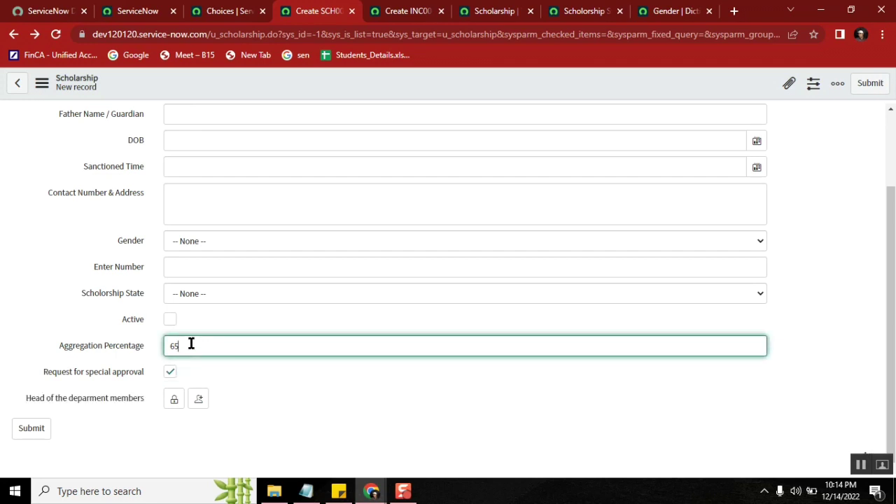
{"action": "double_click", "coordinate": [91, 398]}
{"action": "left_click", "coordinate": [174, 399]}
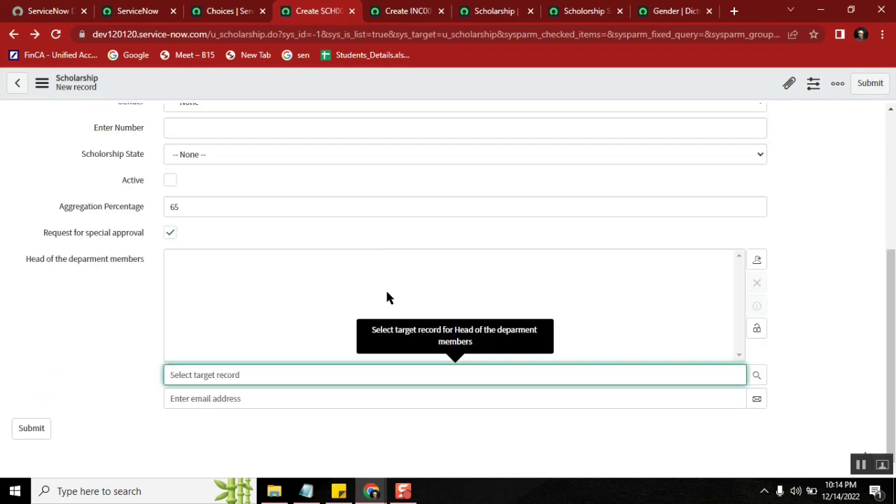
Step: Lock the Head of the deparment members list and unlock it again for editing
{"action": "left_click", "coordinate": [757, 328]}
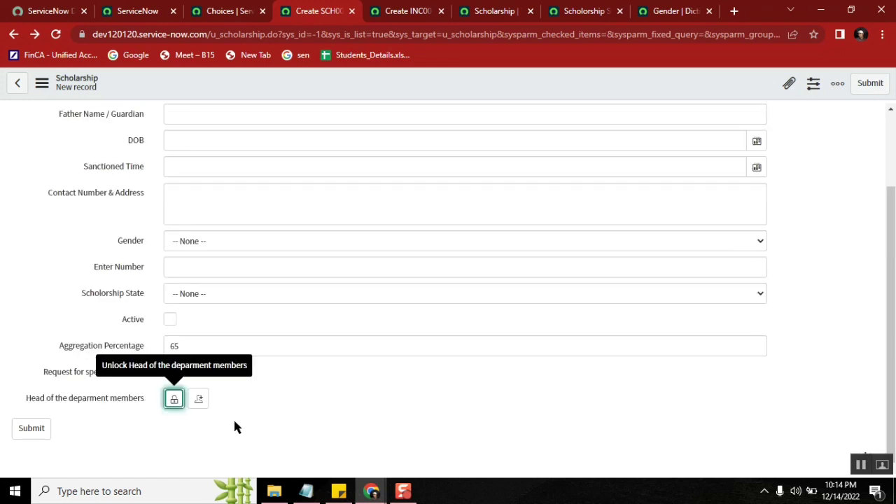
{"action": "left_click_drag", "start_coordinate": [892, 238], "coordinate": [882, 360]}
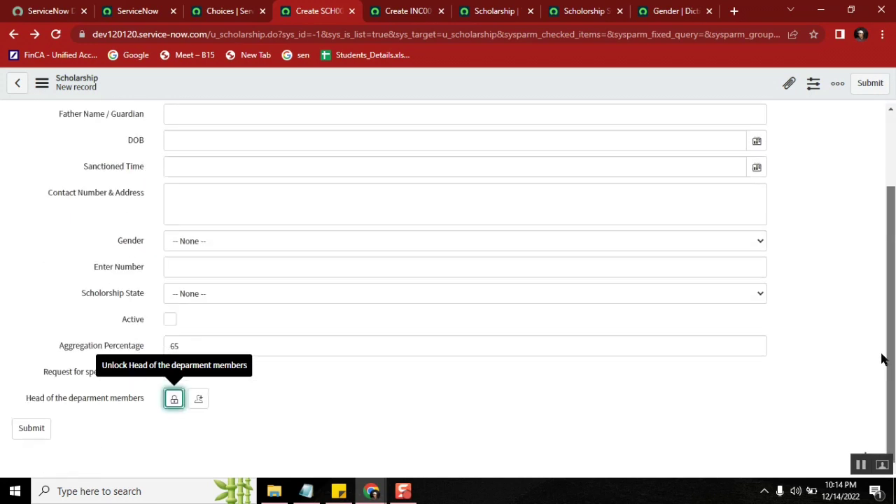
{"action": "left_click", "coordinate": [175, 400]}
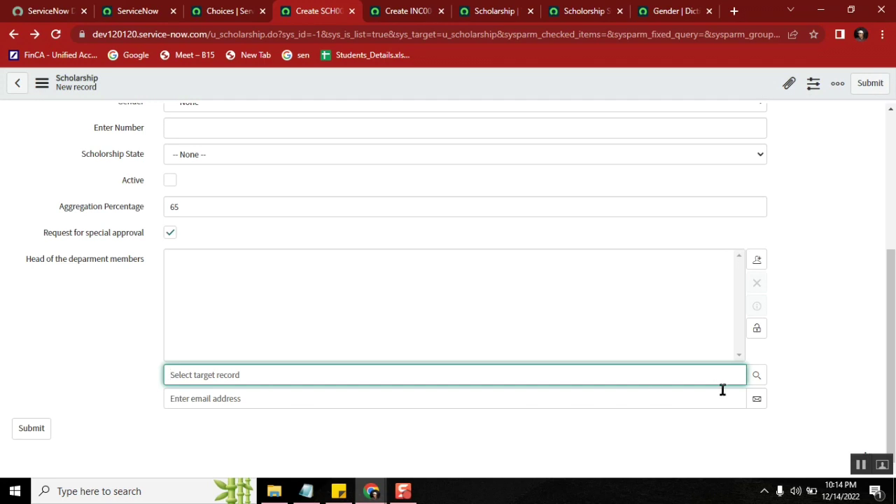
Step: Add the user listed just above Virtual Agent, Virtual Agent and one example.com user to Head of the deparment members, and lock the list
{"action": "left_click", "coordinate": [752, 379]}
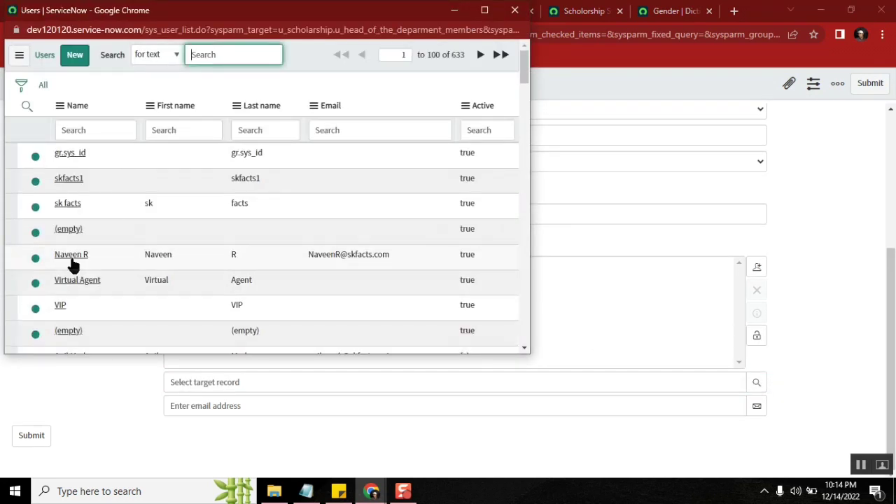
{"action": "left_click", "coordinate": [72, 256]}
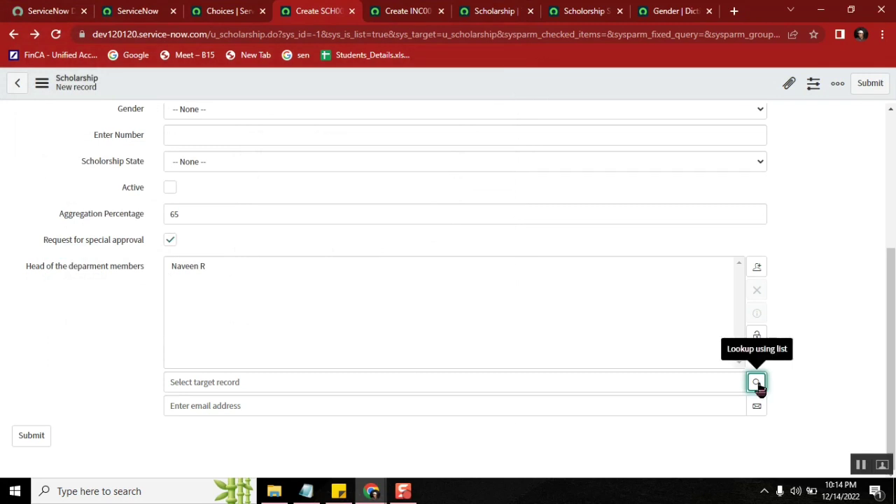
{"action": "left_click", "coordinate": [757, 383]}
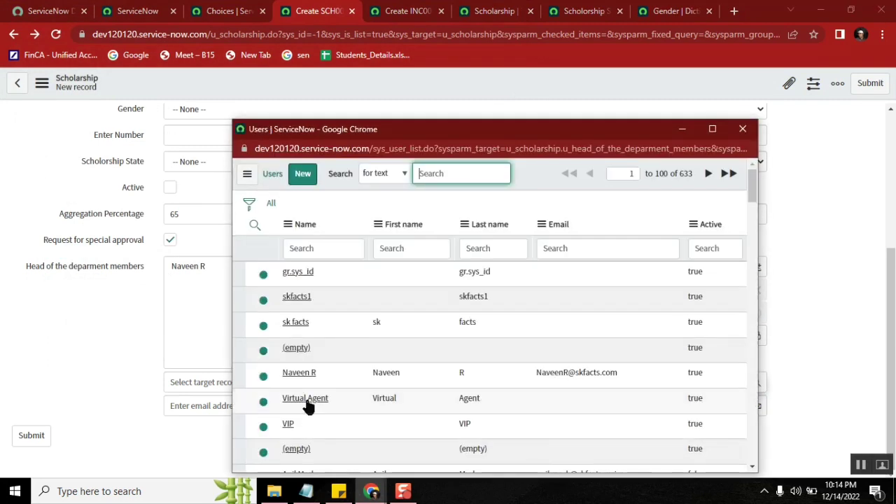
{"action": "left_click", "coordinate": [306, 399]}
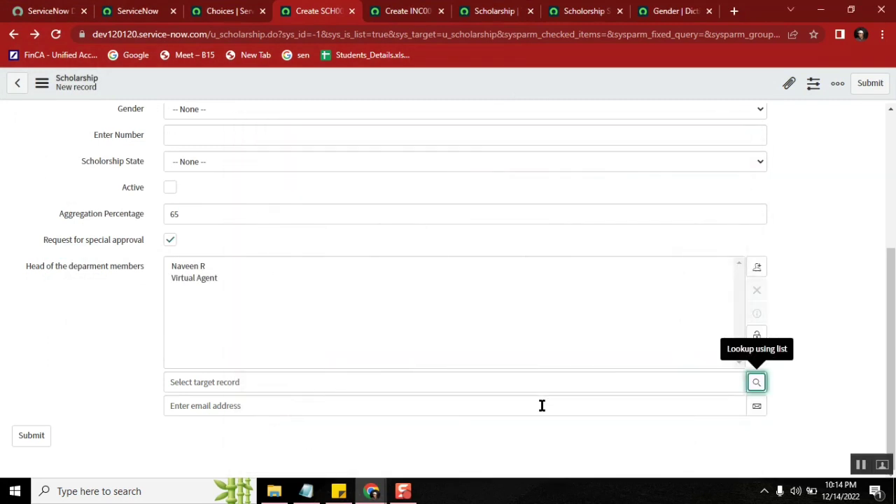
{"action": "left_click", "coordinate": [757, 383]}
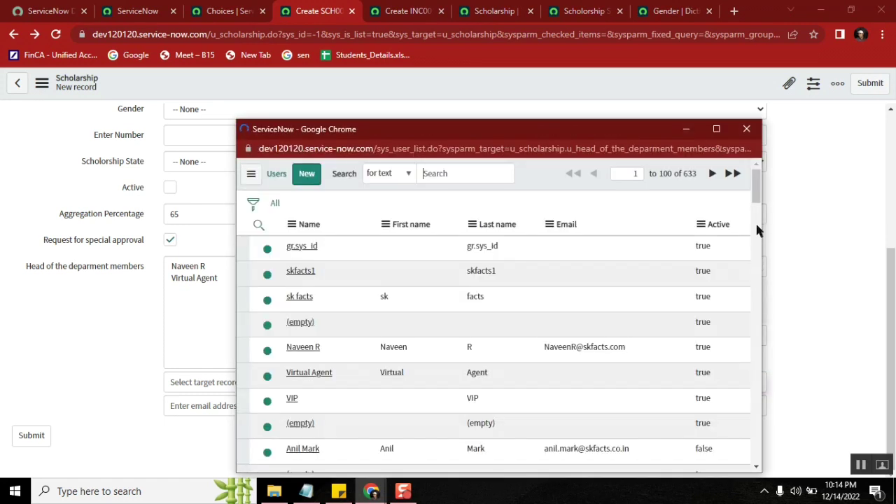
{"action": "scroll", "coordinate": [755, 231], "scroll_direction": "down", "scroll_amount": 5}
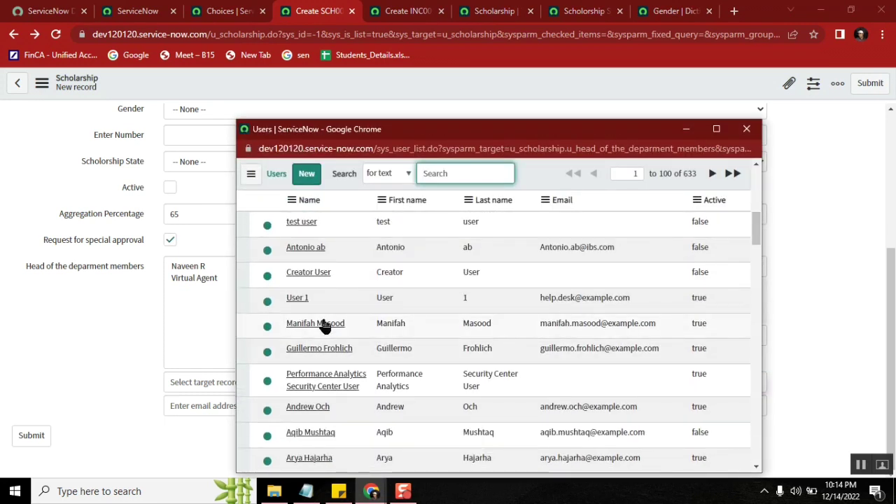
{"action": "left_click", "coordinate": [324, 324]}
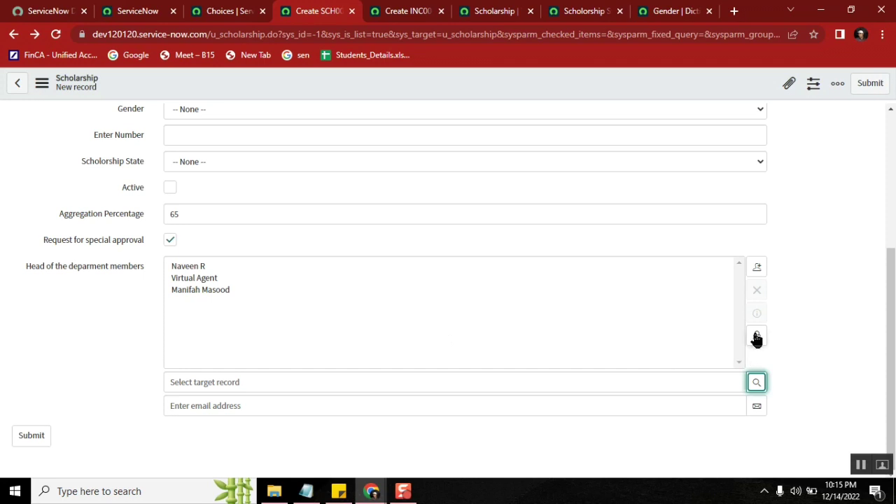
{"action": "left_click", "coordinate": [756, 338]}
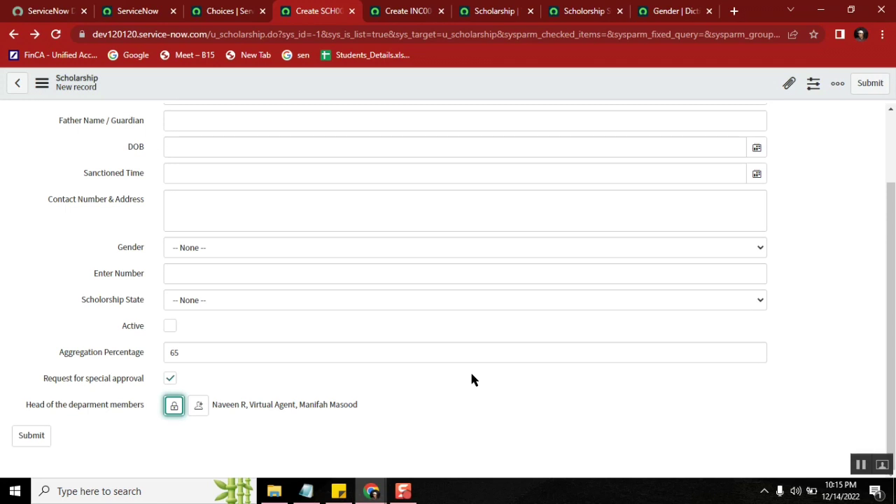
Step: Review the selected Head of the deparment members against the new record's other fields and the Scholarship table's columns
{"action": "double_click", "coordinate": [224, 406]}
{"action": "left_click", "coordinate": [298, 400]}
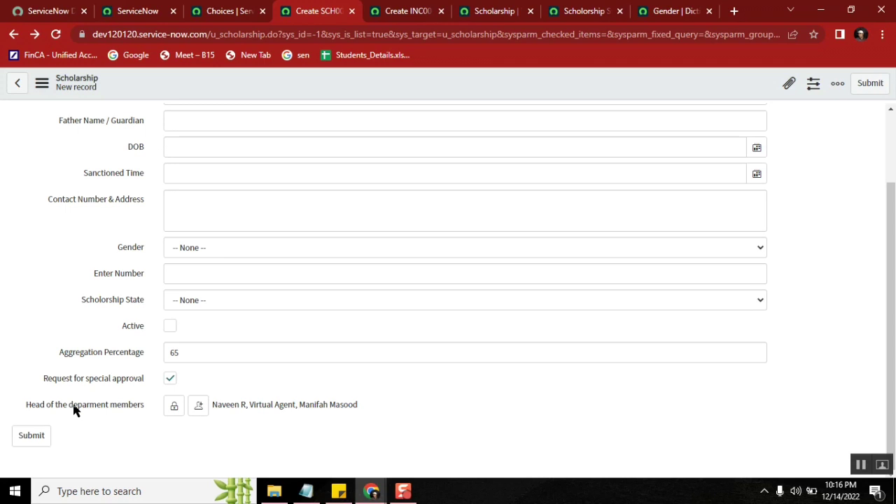
{"action": "left_click", "coordinate": [892, 121]}
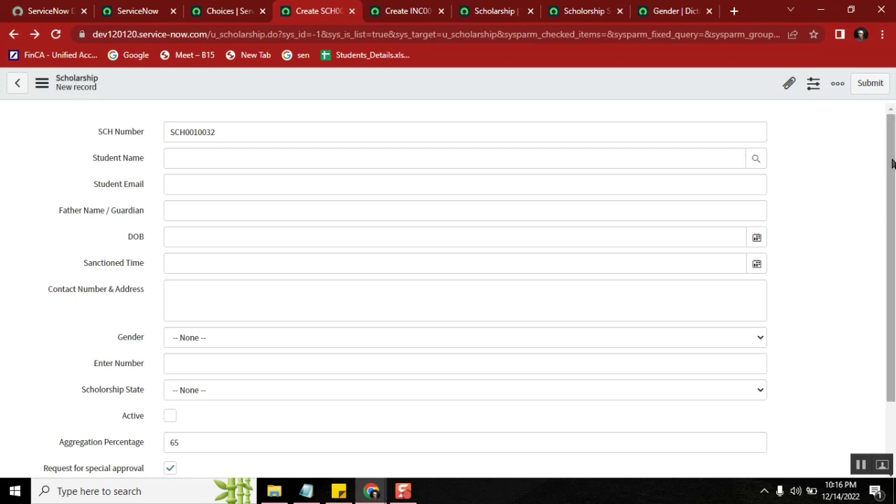
{"action": "scroll", "coordinate": [892, 163], "scroll_direction": "down", "scroll_amount": 2}
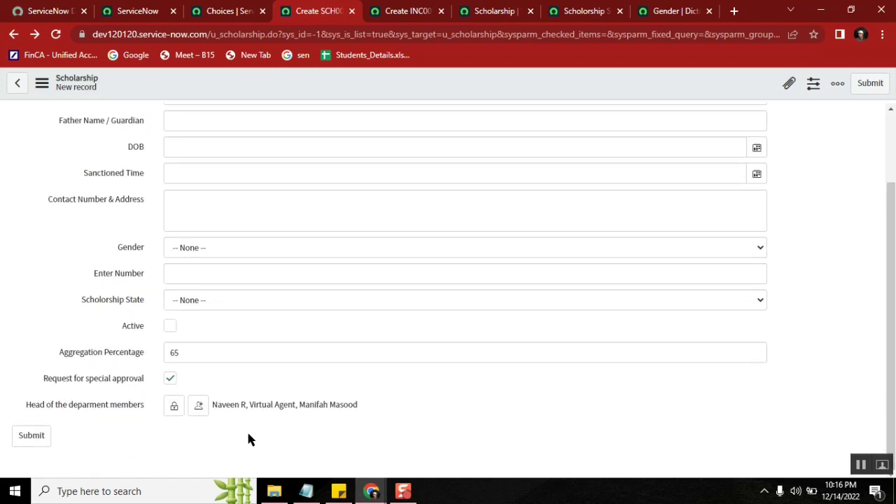
{"action": "double_click", "coordinate": [231, 405]}
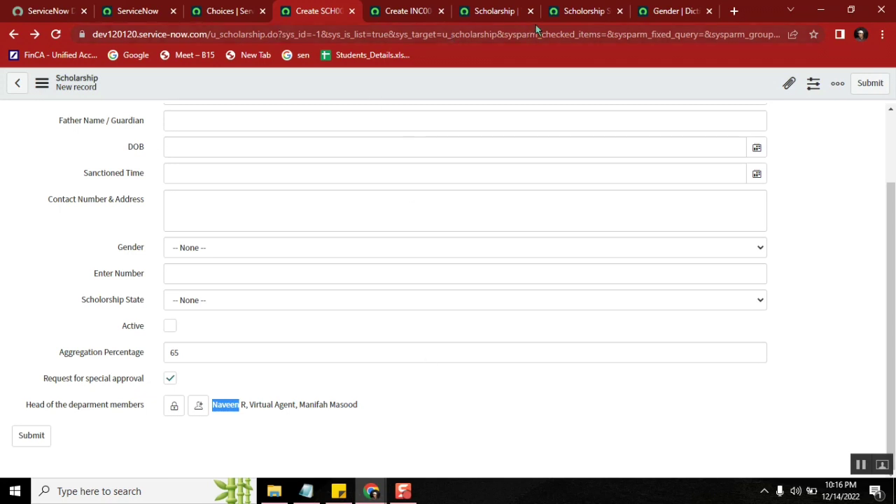
{"action": "left_click", "coordinate": [487, 12]}
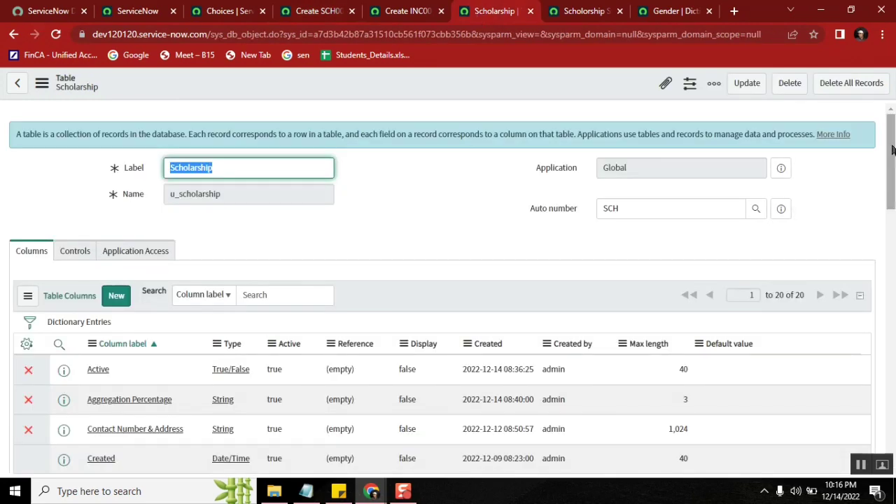
{"action": "left_click_drag", "start_coordinate": [892, 151], "coordinate": [893, 183]}
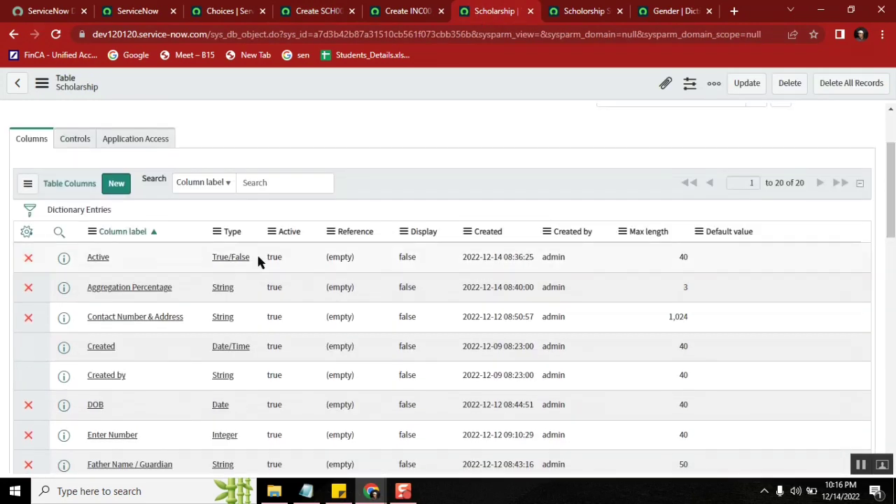
{"action": "left_click", "coordinate": [310, 12]}
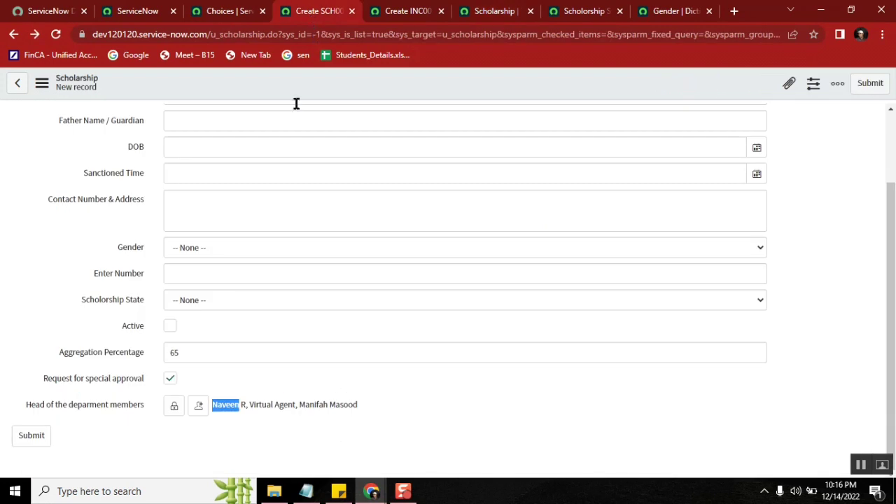
{"action": "double_click", "coordinate": [253, 406]}
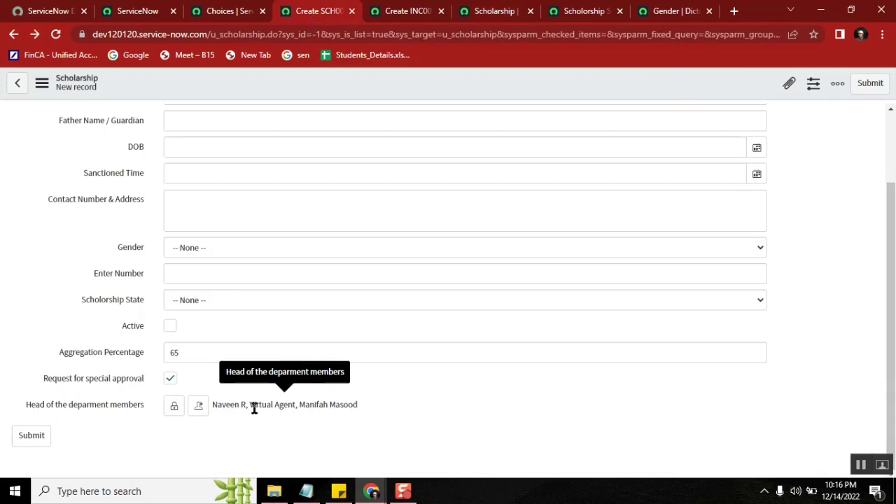
{"action": "left_click", "coordinate": [238, 405]}
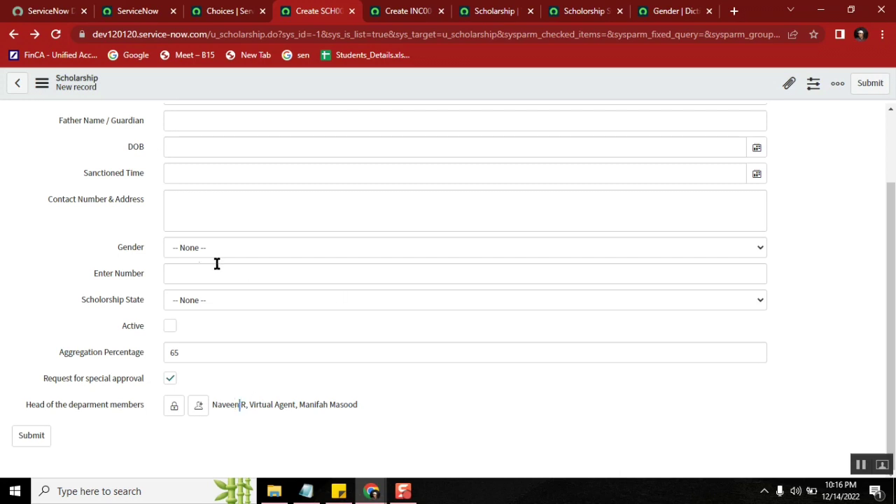
{"action": "left_click", "coordinate": [168, 327]}
Step: Create a new List-type column labelled Subjects on the Scholarship table and save the dictionary entry
{"action": "left_click", "coordinate": [404, 11]}
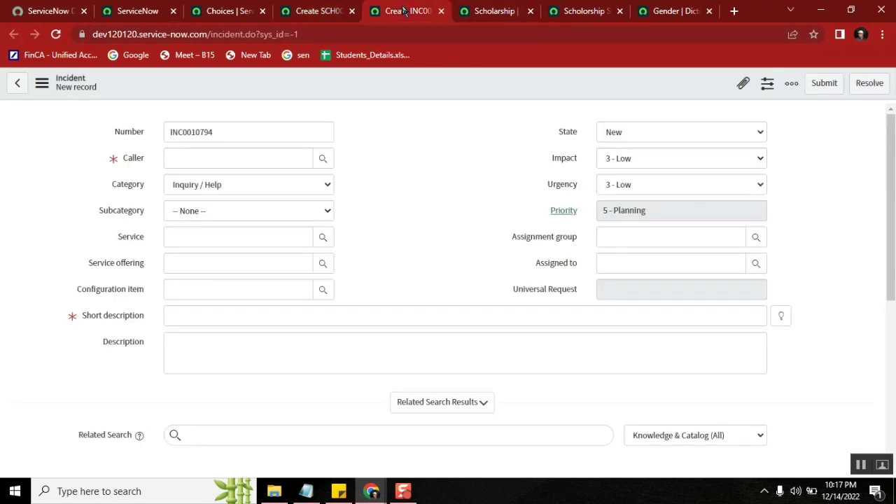
{"action": "left_click", "coordinate": [496, 11]}
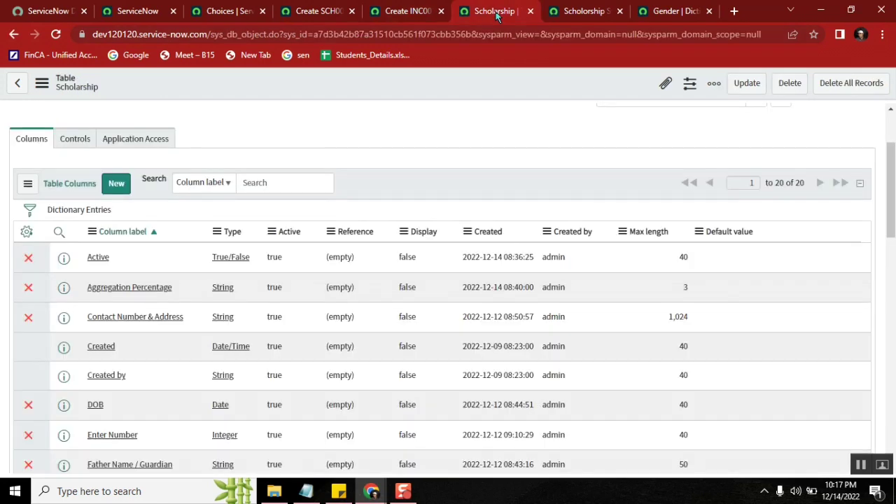
{"action": "left_click", "coordinate": [116, 188]}
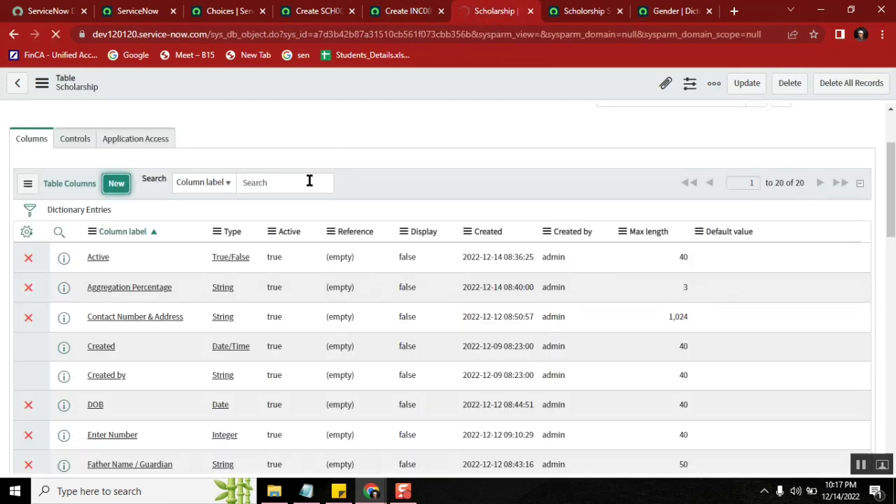
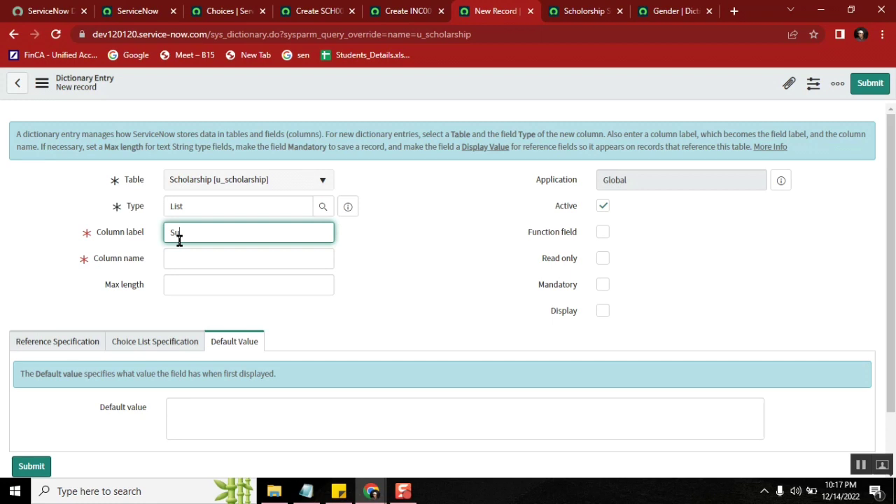
{"action": "type", "text": "bject"}
{"action": "key", "text": "Tab"}
{"action": "left_click", "coordinate": [210, 228]}
{"action": "type", "text": "s"}
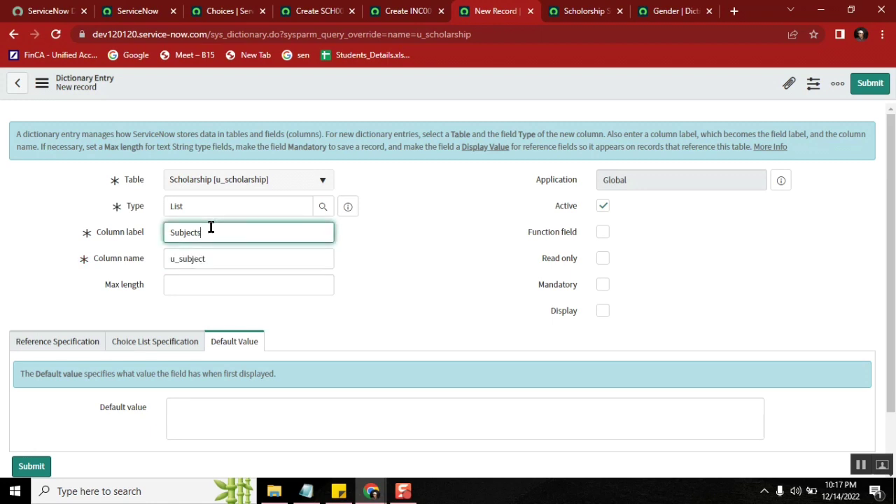
{"action": "left_click", "coordinate": [416, 256]}
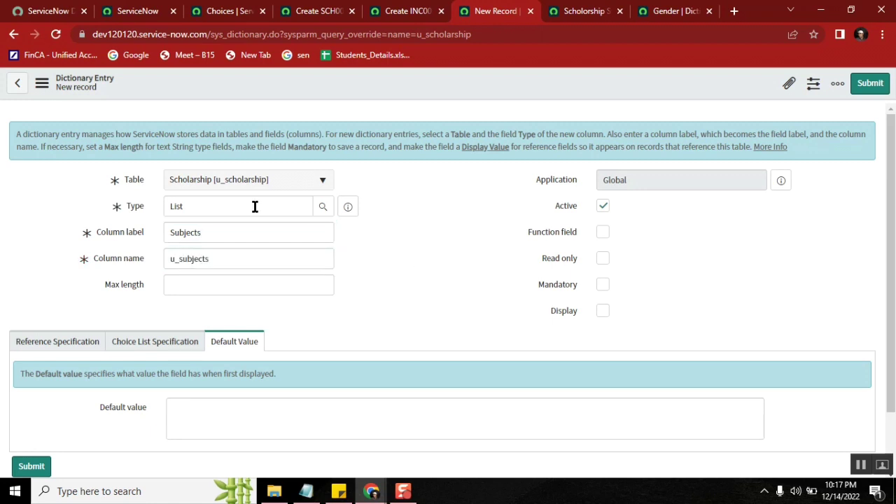
{"action": "right_click", "coordinate": [388, 73]}
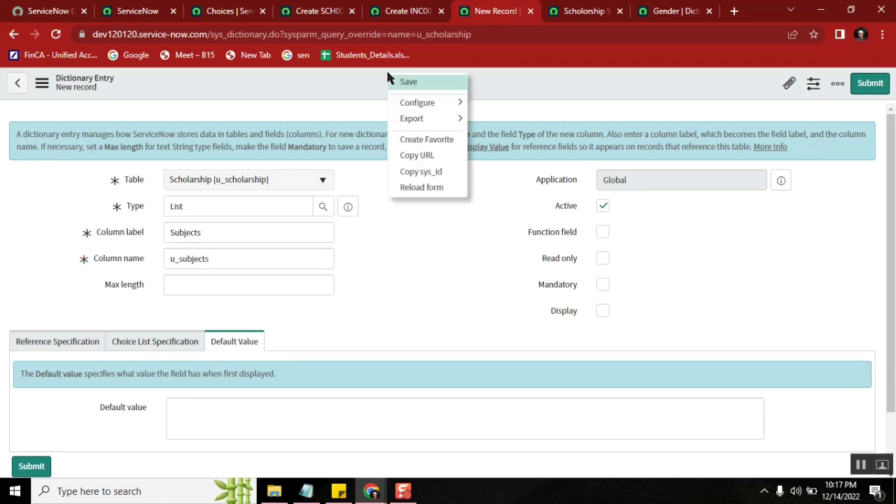
{"action": "left_click", "coordinate": [416, 83]}
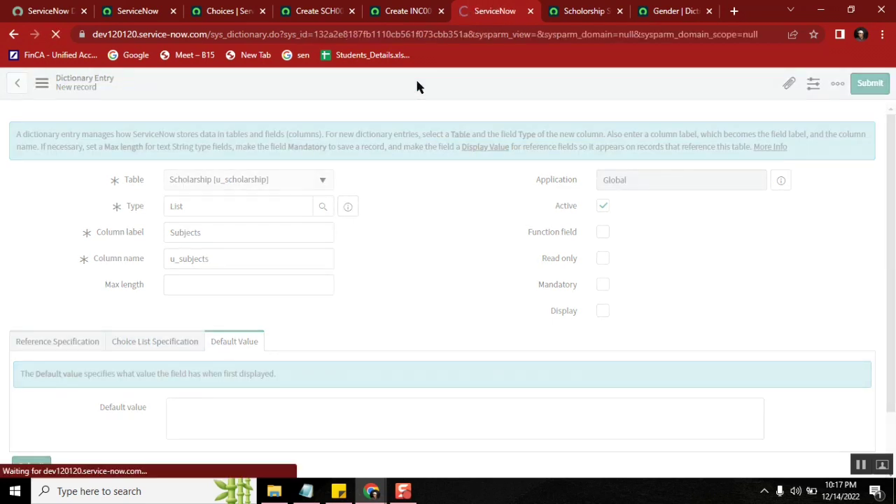
Step: Create a choice for the Subjects column with label Maths, value m and sequence 100, and save it
{"action": "scroll", "coordinate": [893, 168], "scroll_direction": "down", "scroll_amount": 3}
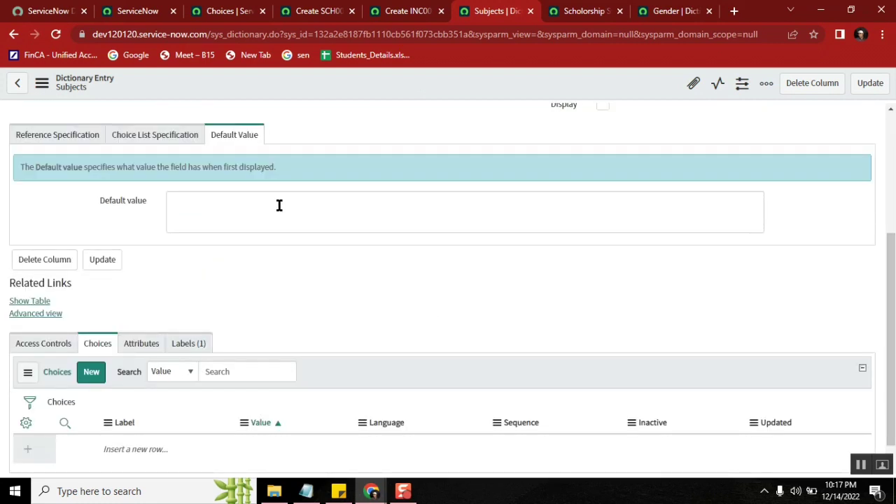
{"action": "left_click", "coordinate": [44, 144]}
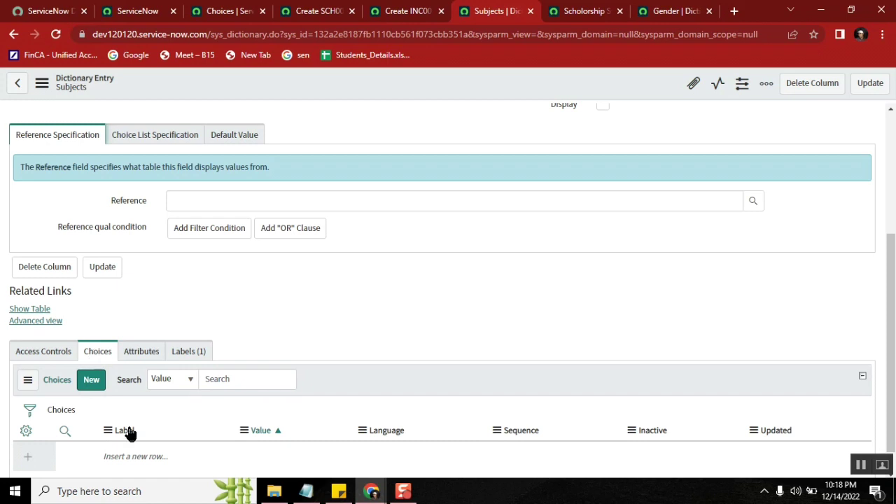
{"action": "left_click", "coordinate": [98, 380]}
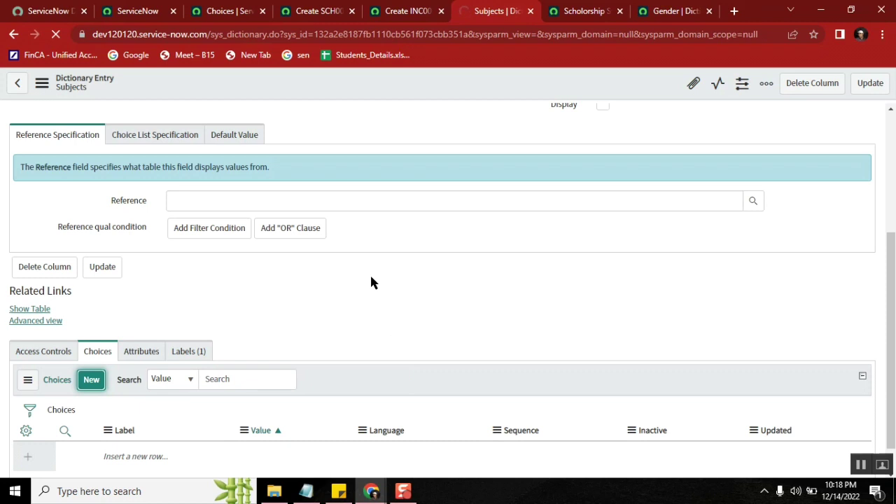
{"action": "left_click", "coordinate": [225, 208]}
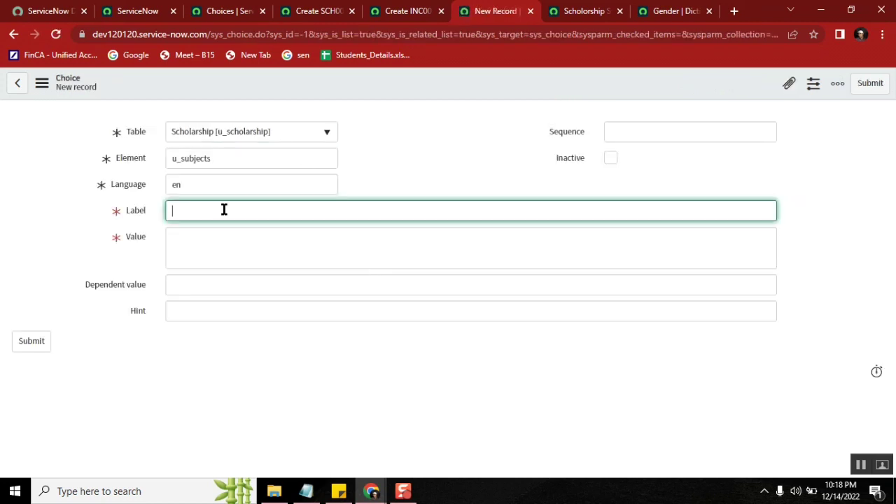
{"action": "type", "text": "Maths"}
{"action": "left_click", "coordinate": [222, 246]}
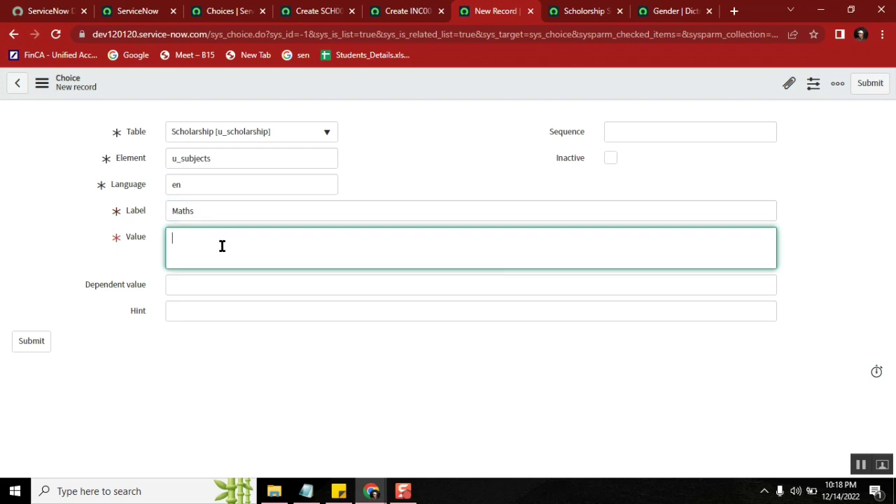
{"action": "type", "text": "m"}
{"action": "left_click", "coordinate": [730, 127]}
{"action": "type", "text": "100"}
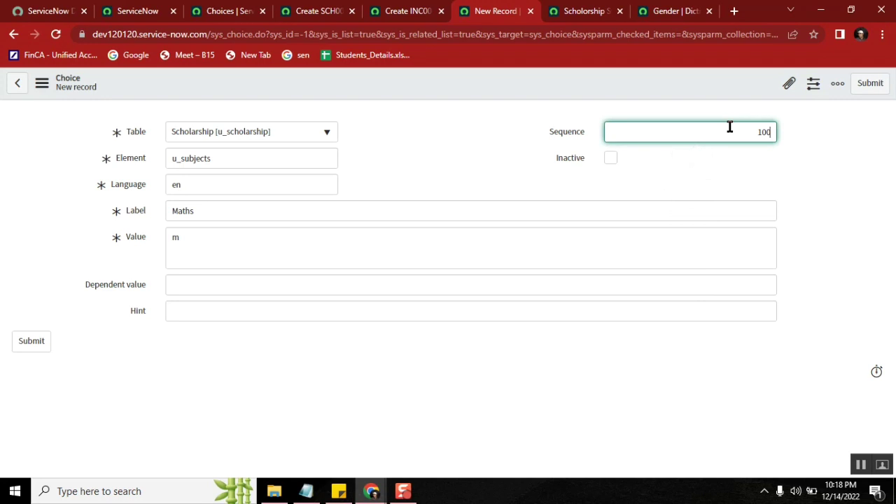
{"action": "right_click", "coordinate": [435, 86]}
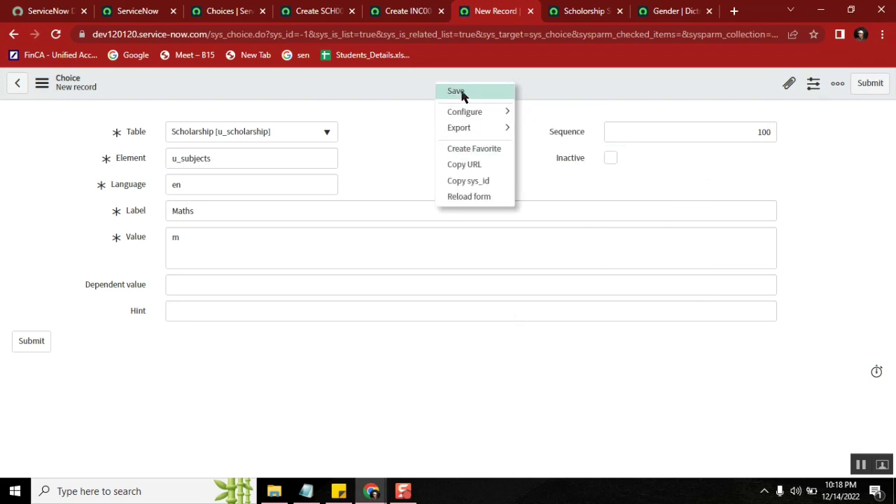
{"action": "left_click", "coordinate": [457, 92]}
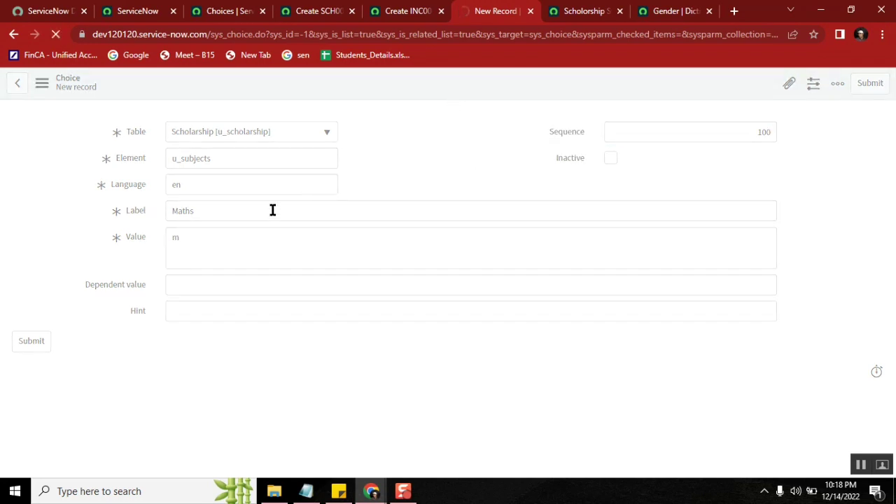
Step: Insert another Subjects choice based on the Maths record, with label computers, value c and sequence 200, staying on the form
{"action": "left_click", "coordinate": [234, 210]}
{"action": "key", "text": "ctrl+a"}
{"action": "type", "text": "c"}
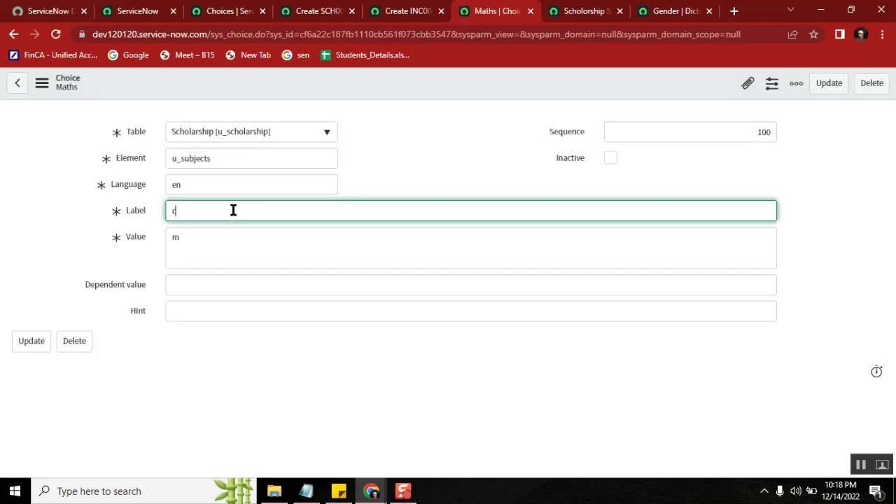
{"action": "type", "text": "omputers"}
{"action": "left_click", "coordinate": [210, 244]}
{"action": "key", "text": "BackSpace"}
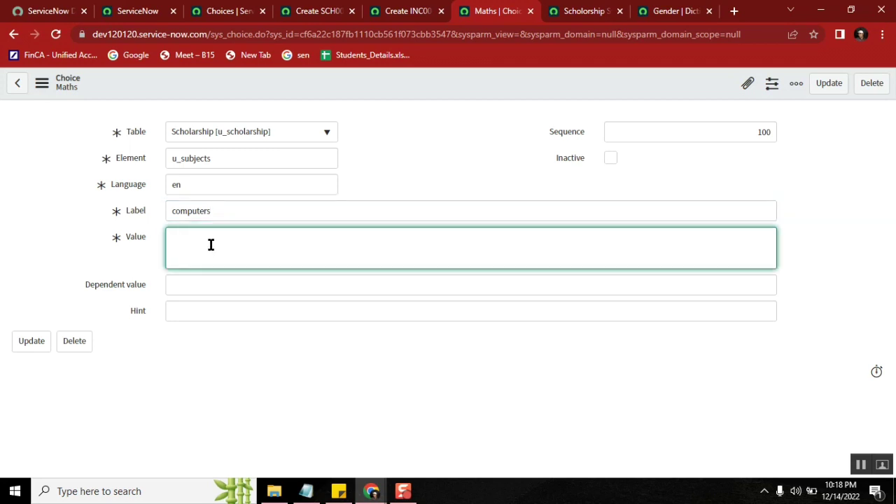
{"action": "type", "text": "c"}
{"action": "left_click", "coordinate": [763, 137]}
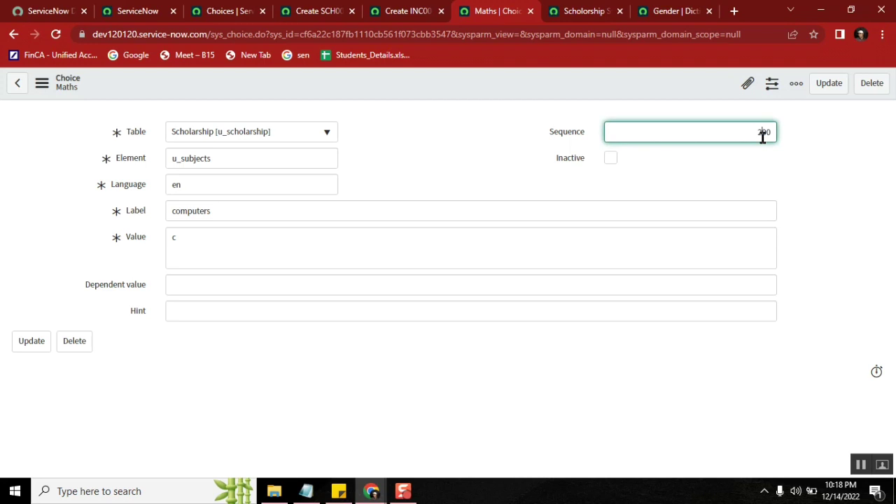
{"action": "right_click", "coordinate": [498, 77]}
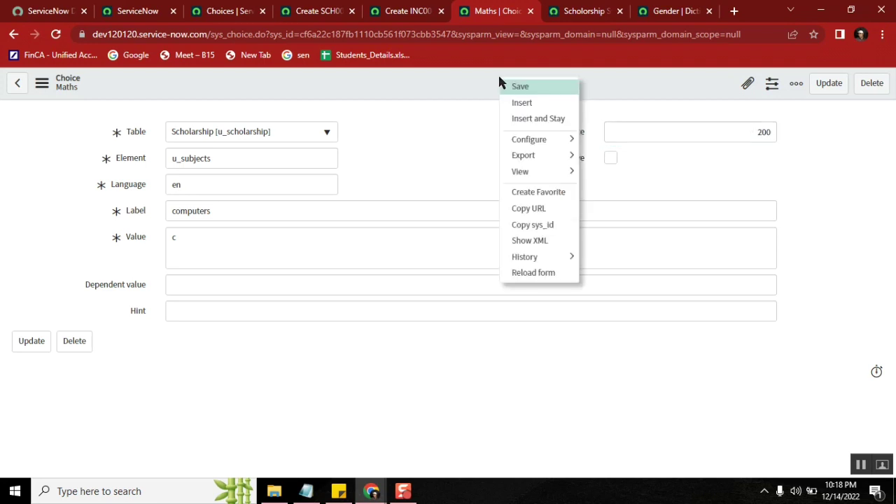
{"action": "left_click", "coordinate": [534, 119]}
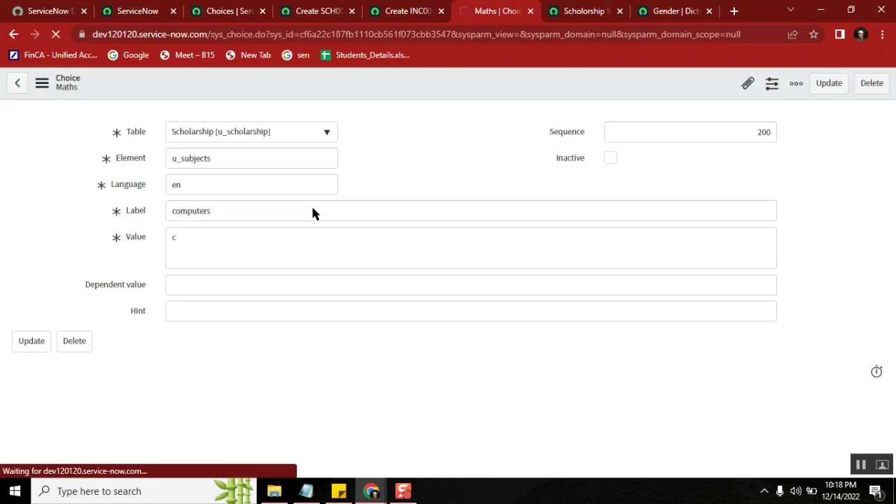
Step: Insert another Subjects choice based on the computers record, with label Physics, value p and sequence 300, staying on the form
{"action": "left_click", "coordinate": [226, 211]}
{"action": "key", "text": "BackSpace"}
{"action": "type", "text": "prog"}
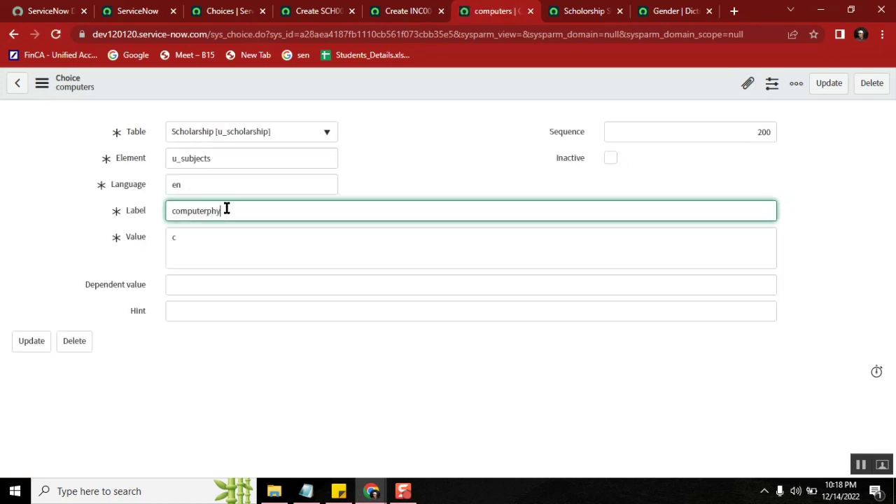
{"action": "key", "text": "BackSpace"}
{"action": "key", "text": "BackSpace"}
{"action": "key", "text": "BackSpace"}
{"action": "key", "text": "ctrl+BackSpace"}
{"action": "type", "text": "Physics"}
{"action": "left_click", "coordinate": [210, 233]}
{"action": "key", "text": "BackSpace"}
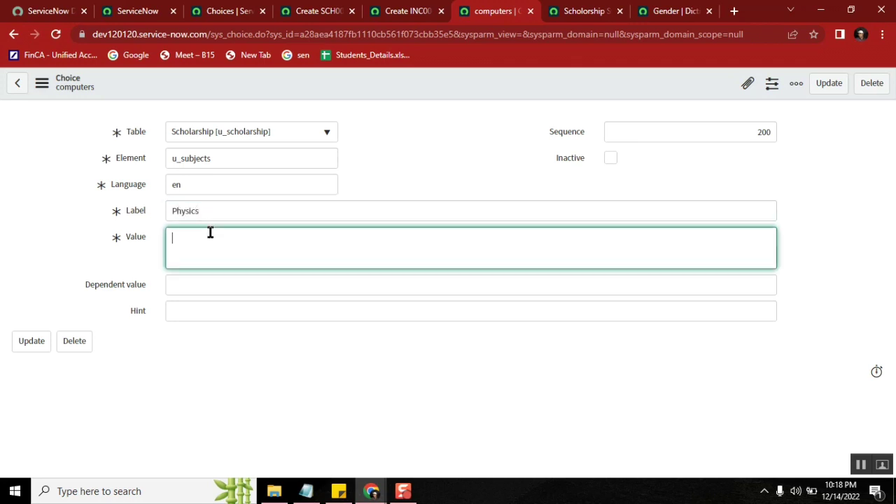
{"action": "type", "text": "p"}
{"action": "left_click", "coordinate": [764, 132]}
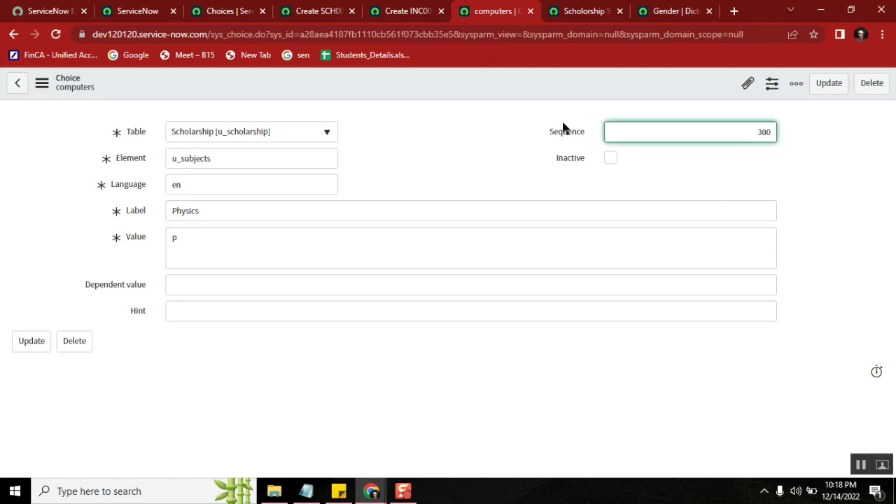
{"action": "right_click", "coordinate": [418, 84]}
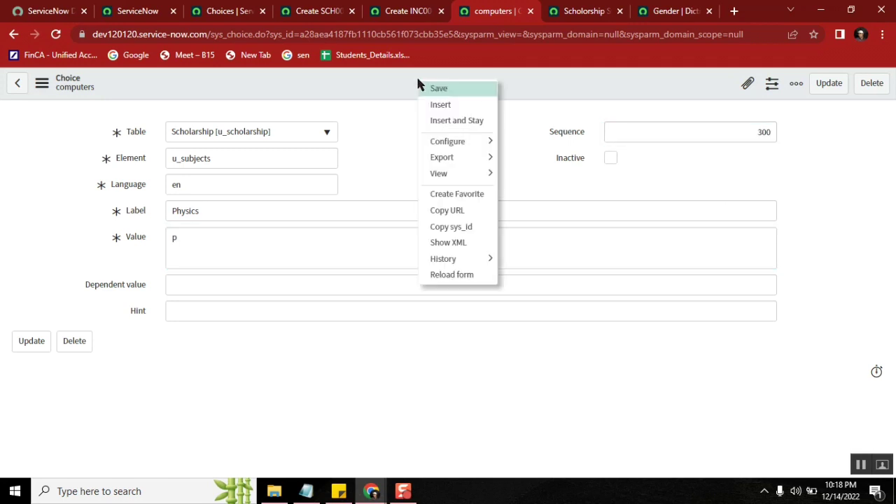
{"action": "left_click", "coordinate": [463, 128]}
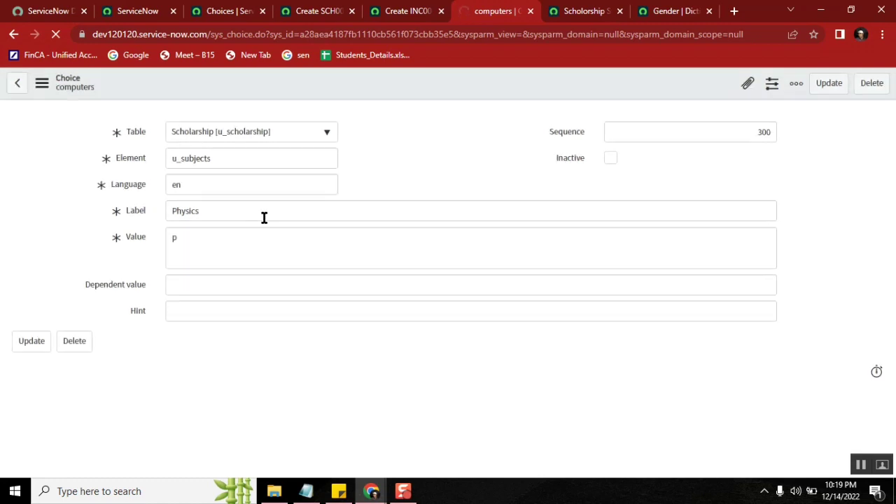
Step: Insert another Subjects choice based on the Physics record, with label Chemistry, value c and sequence 400, staying on the form
{"action": "left_click", "coordinate": [219, 207]}
{"action": "key", "text": "BackSpace"}
{"action": "key", "text": "BackSpace"}
{"action": "key", "text": "BackSpace"}
{"action": "key", "text": "BackSpace"}
{"action": "key", "text": "BackSpace"}
{"action": "key", "text": "BackSpace"}
{"action": "key", "text": "BackSpace"}
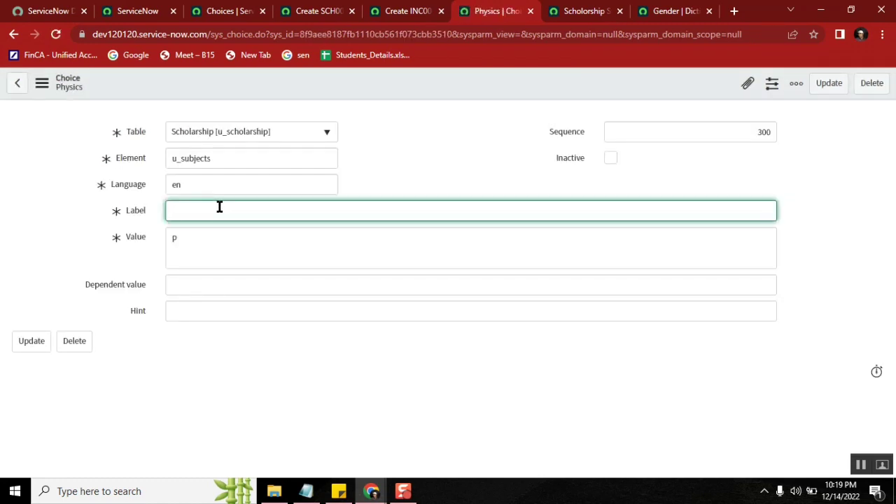
{"action": "type", "text": "Chemistry"}
{"action": "left_click", "coordinate": [194, 236]}
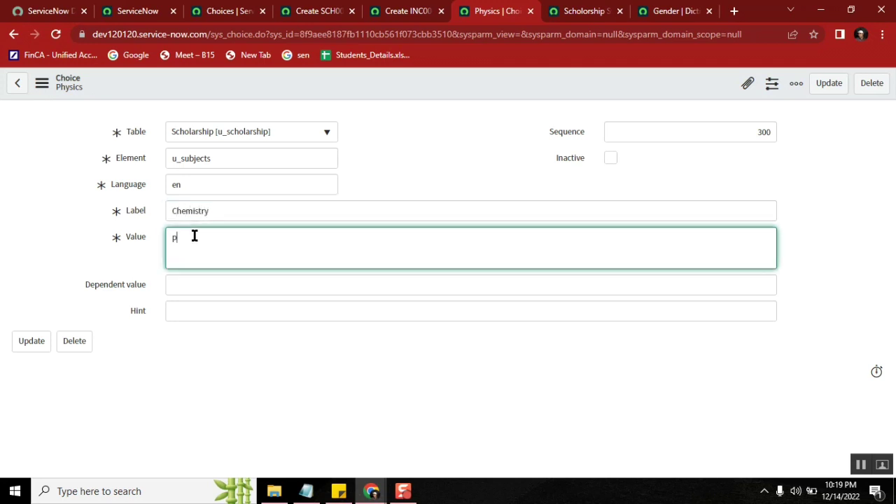
{"action": "key", "text": "BackSpace"}
{"action": "type", "text": "c"}
{"action": "left_click", "coordinate": [764, 131]}
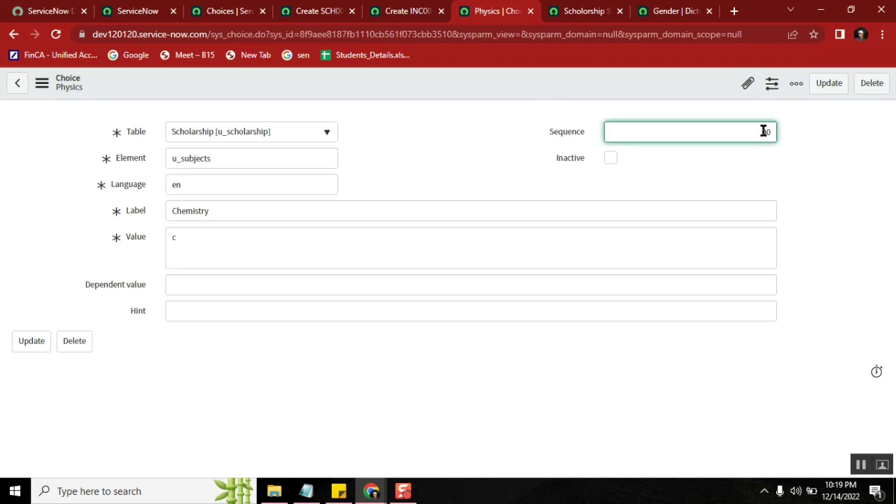
{"action": "right_click", "coordinate": [573, 77]}
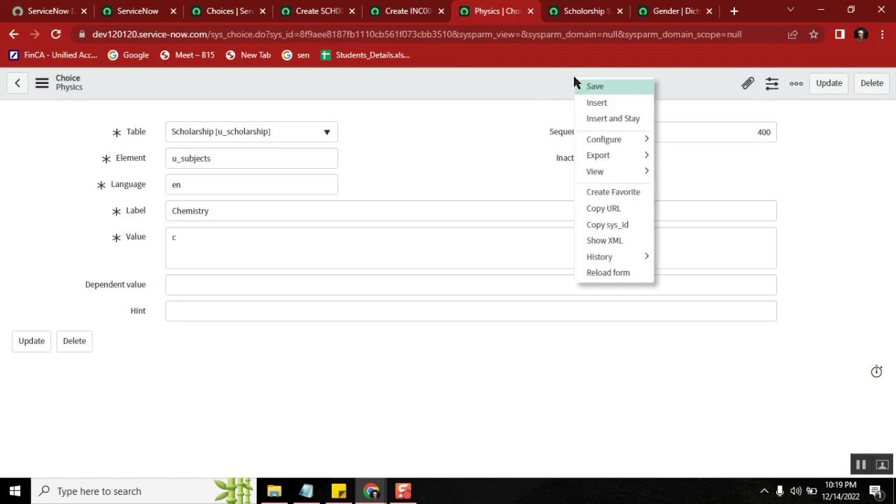
{"action": "left_click", "coordinate": [626, 119]}
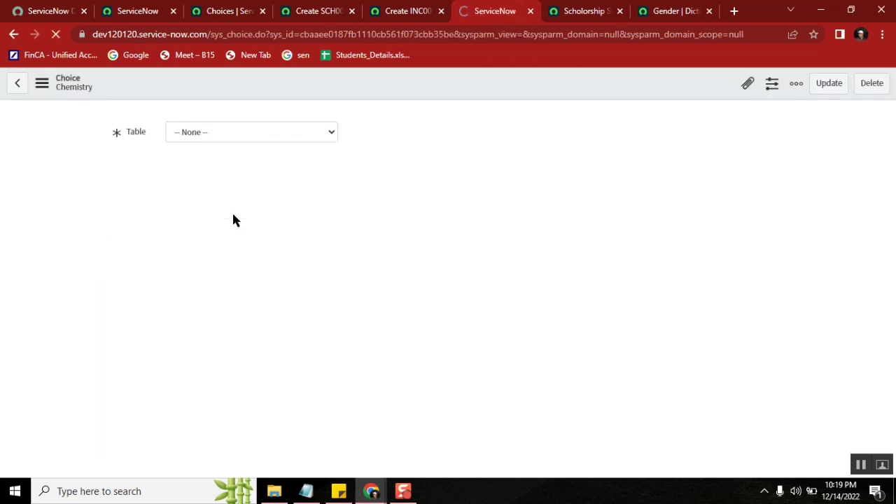
Step: Insert another Subjects choice based on the Chemistry record, with label Accounts, value a and sequence 500, staying on the form
{"action": "left_click", "coordinate": [231, 218]}
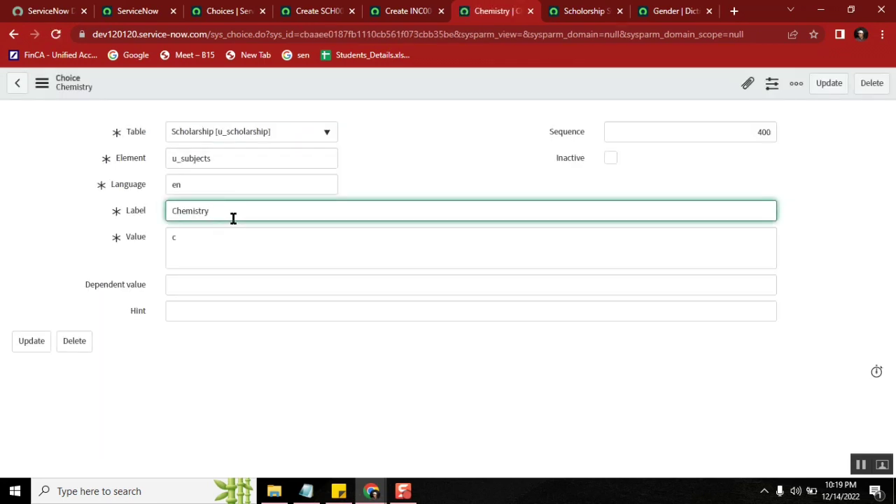
{"action": "double_click", "coordinate": [233, 218]}
{"action": "type", "text": "Accounts"}
{"action": "left_click", "coordinate": [225, 234]}
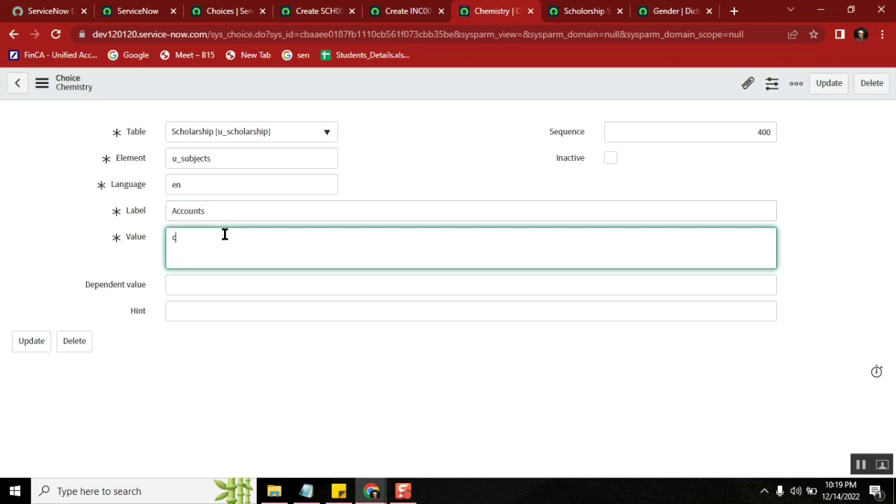
{"action": "type", "text": "a"}
{"action": "left_click", "coordinate": [764, 131]}
{"action": "key", "text": "BackSpace"}
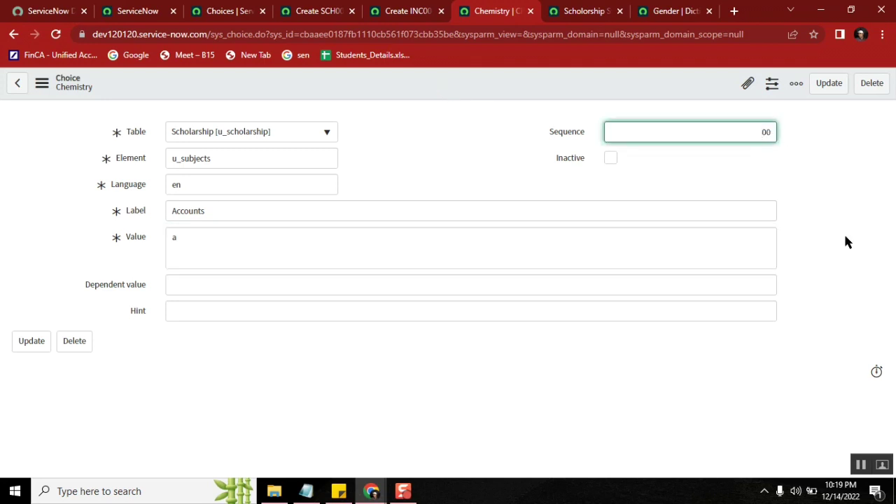
{"action": "type", "text": "5"}
{"action": "right_click", "coordinate": [386, 82]}
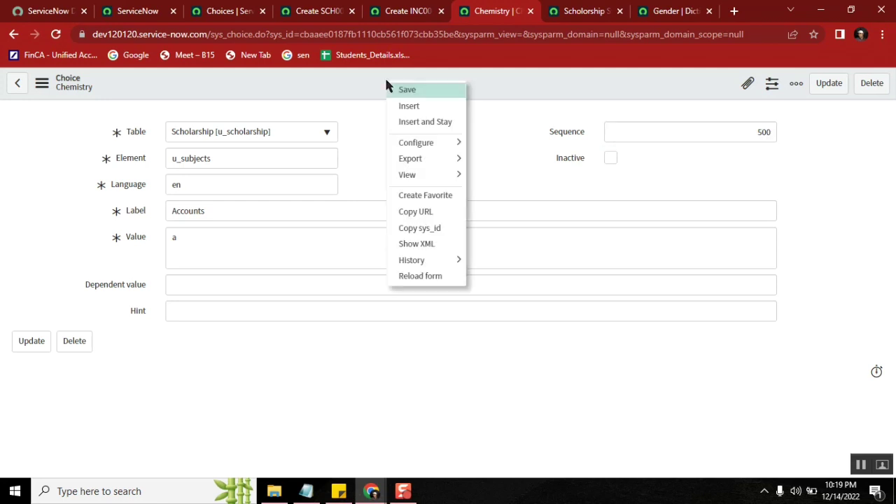
{"action": "left_click", "coordinate": [421, 124]}
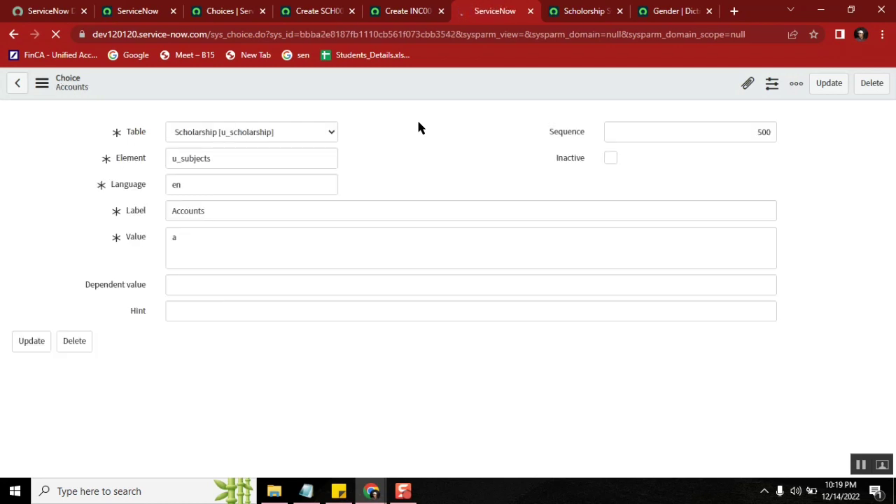
Step: Reload the new Scholarship record form, discarding its unsaved entries
{"action": "left_click", "coordinate": [311, 11]}
{"action": "left_click", "coordinate": [55, 36]}
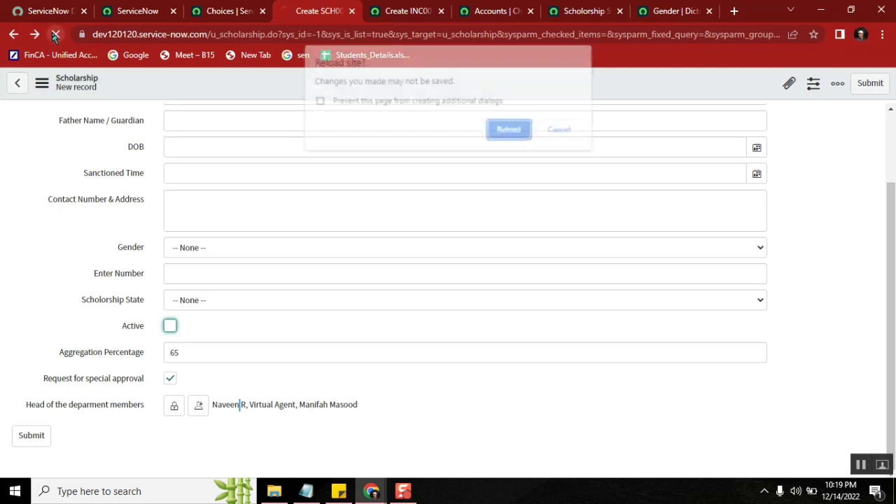
{"action": "left_click", "coordinate": [522, 138]}
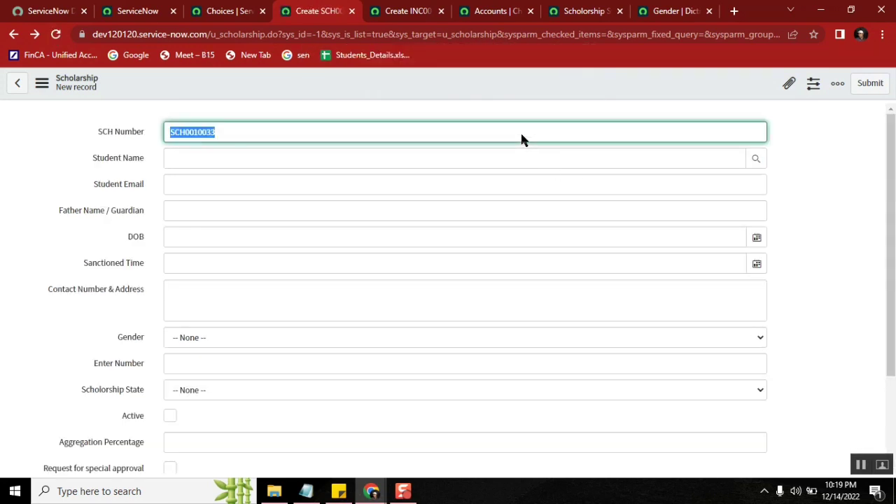
Step: Unlock the Subjects list on the new Scholarship record and add Maths to it
{"action": "scroll", "coordinate": [893, 190], "scroll_direction": "down", "scroll_amount": 2}
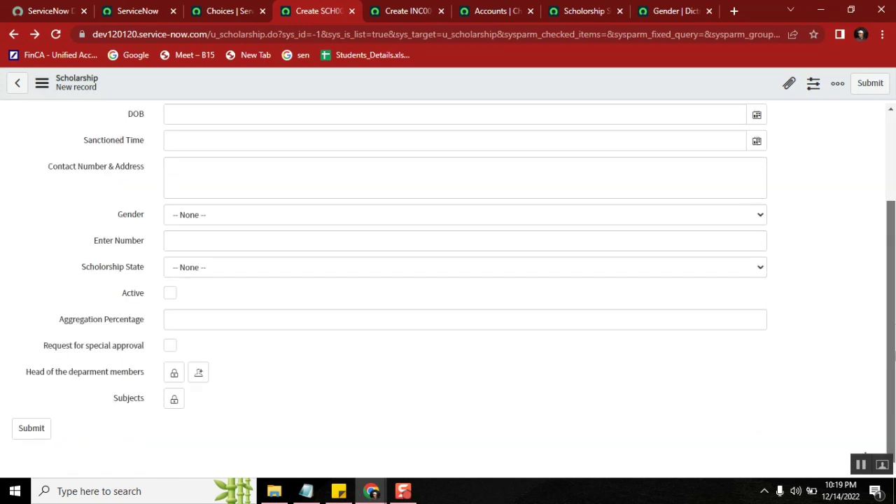
{"action": "left_click", "coordinate": [174, 401]}
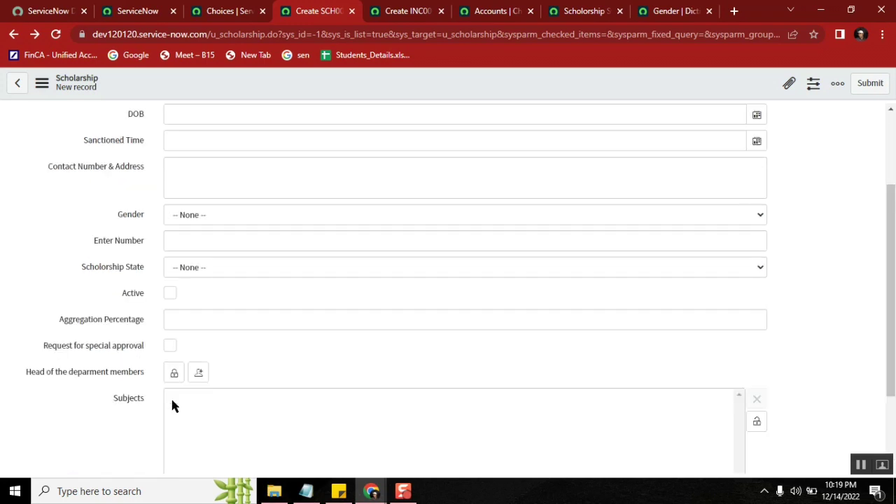
{"action": "left_click_drag", "start_coordinate": [893, 325], "coordinate": [894, 392]}
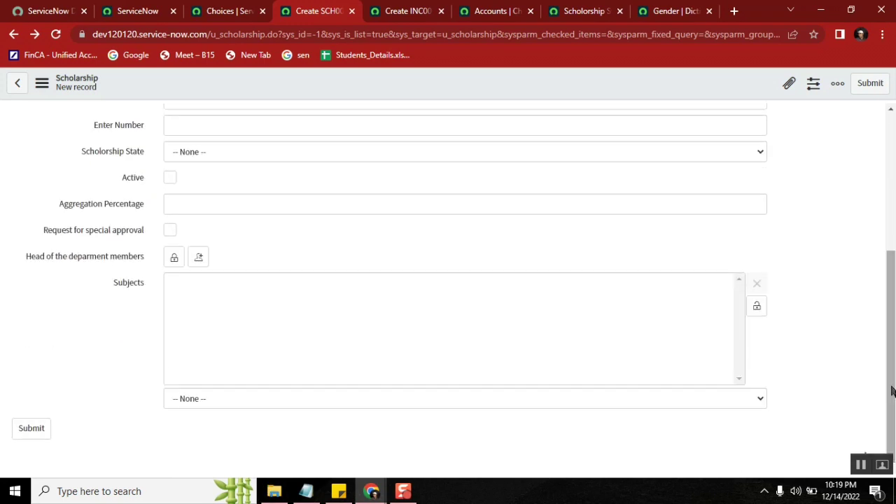
{"action": "left_click", "coordinate": [732, 405]}
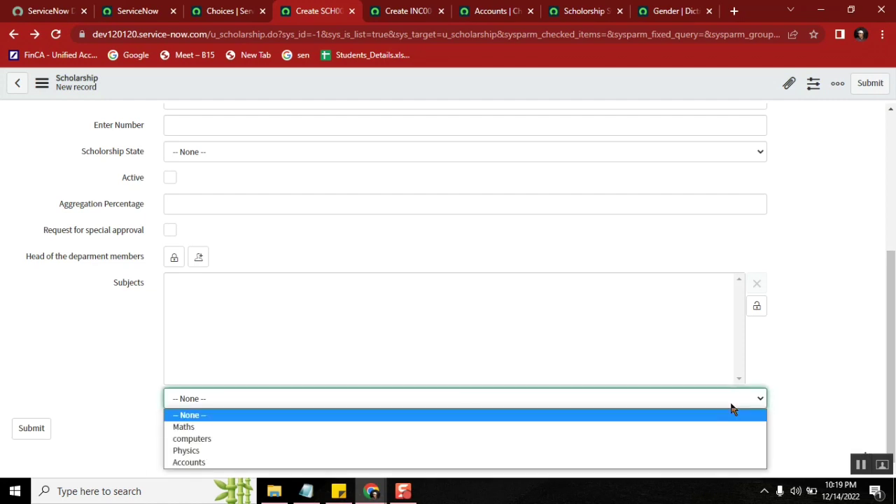
{"action": "left_click", "coordinate": [699, 428]}
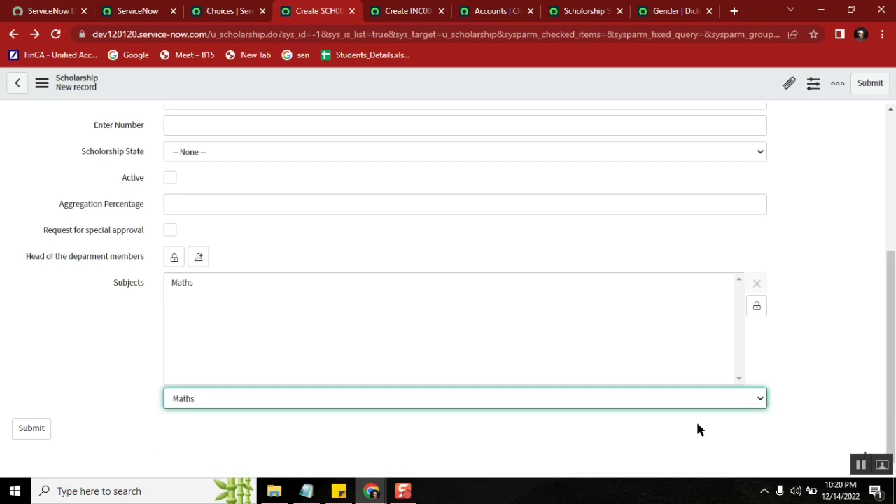
Step: Add Physics and Accounts to the Subjects list on the new Scholarship record, then lock the list
{"action": "left_click", "coordinate": [724, 400]}
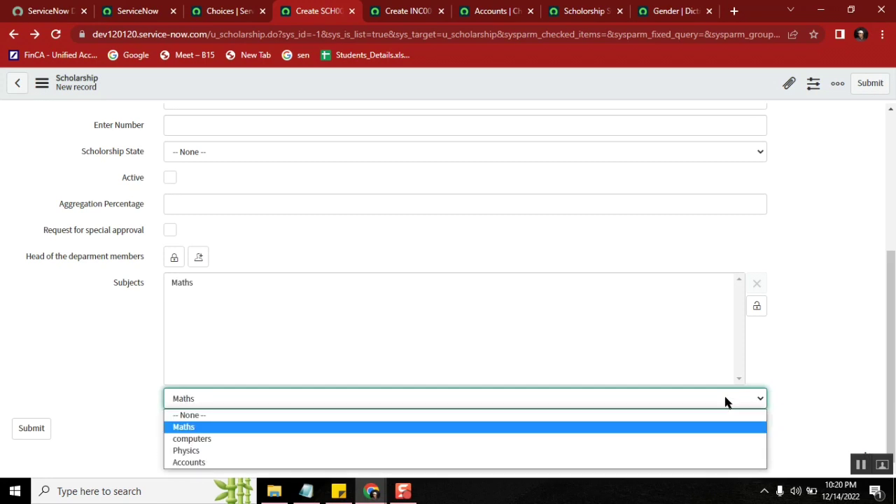
{"action": "left_click", "coordinate": [649, 451]}
{"action": "left_click", "coordinate": [638, 408]}
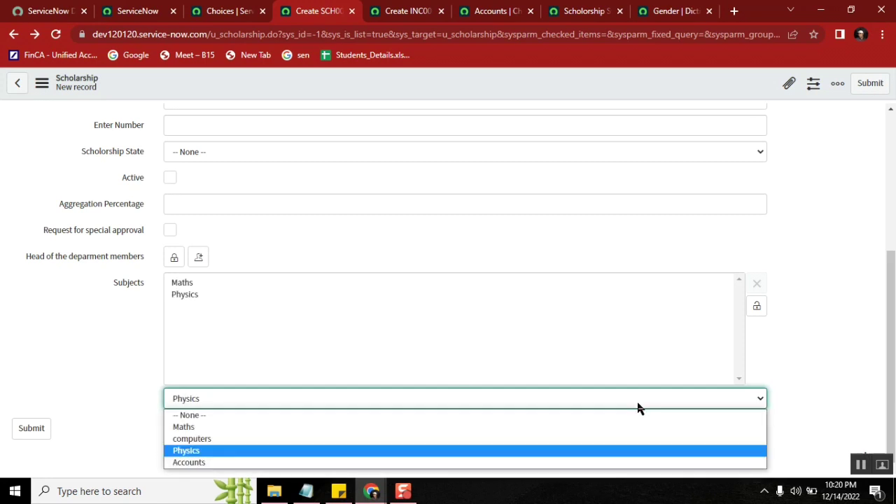
{"action": "left_click", "coordinate": [594, 463]}
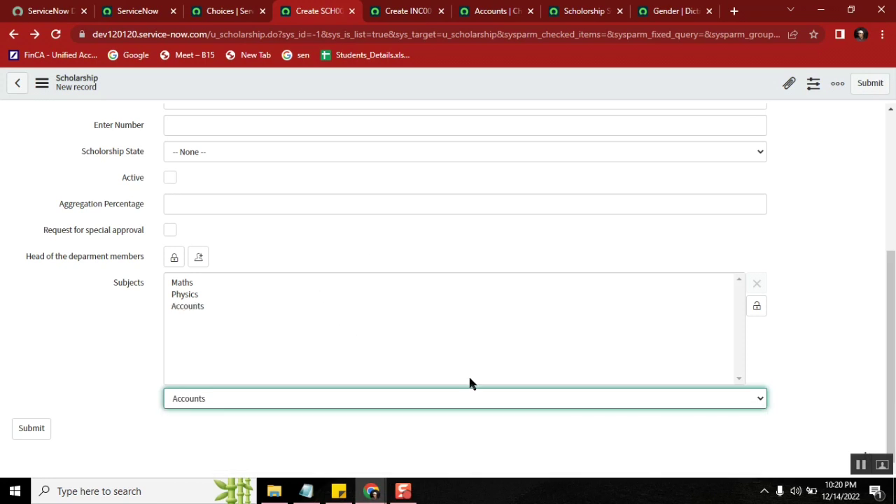
{"action": "left_click", "coordinate": [755, 309]}
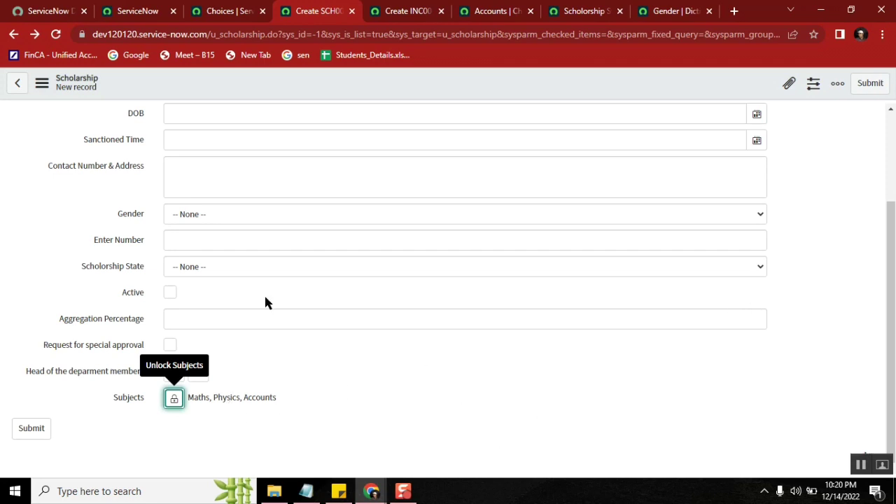
Step: Set Gender to Male and compare it with the Subjects list by unlocking and relocking Subjects
{"action": "left_click", "coordinate": [232, 218]}
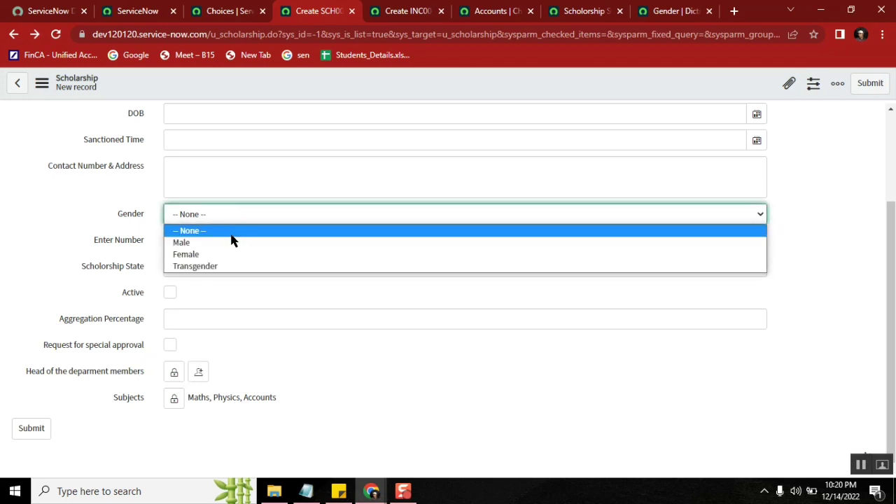
{"action": "left_click", "coordinate": [232, 242]}
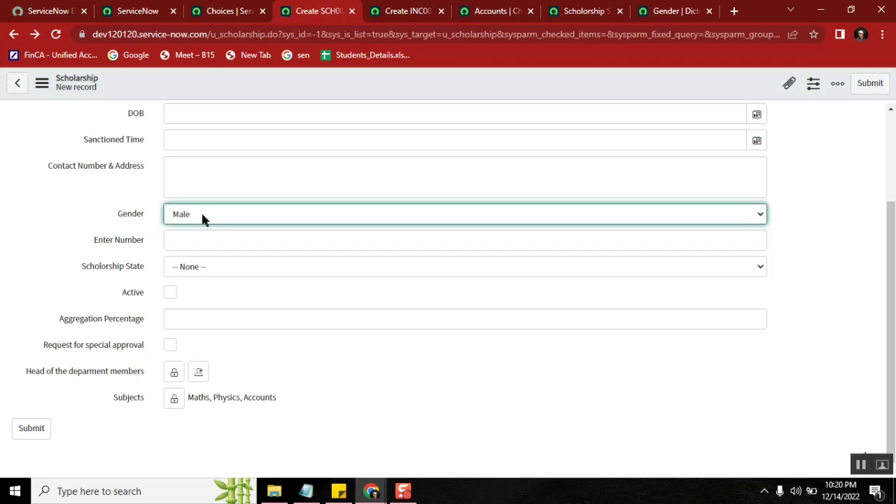
{"action": "double_click", "coordinate": [216, 397]}
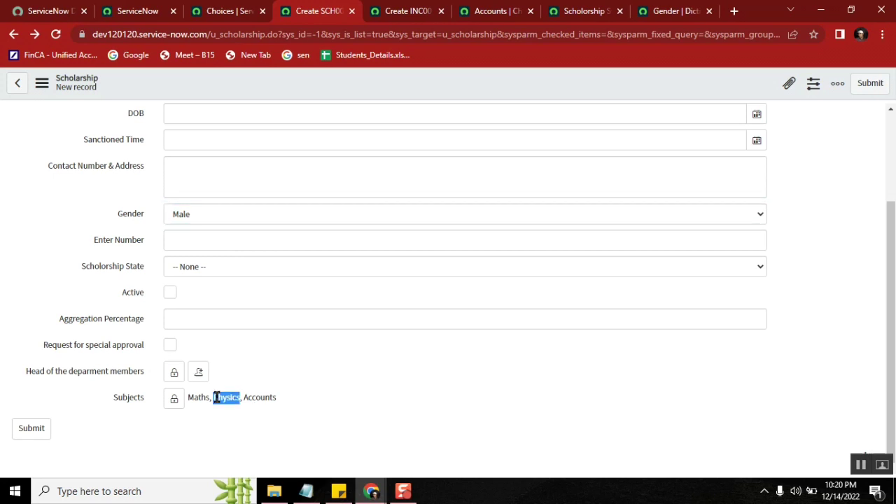
{"action": "left_click", "coordinate": [174, 398]}
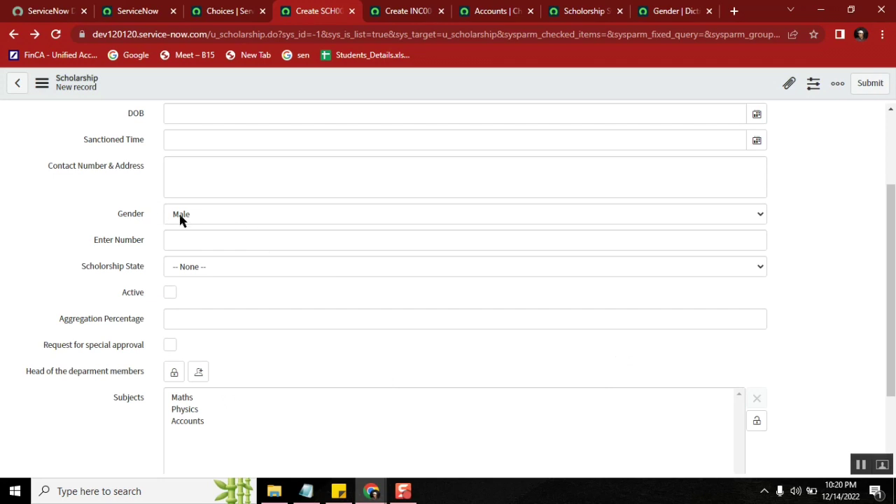
{"action": "left_click_drag", "start_coordinate": [890, 226], "coordinate": [895, 259]}
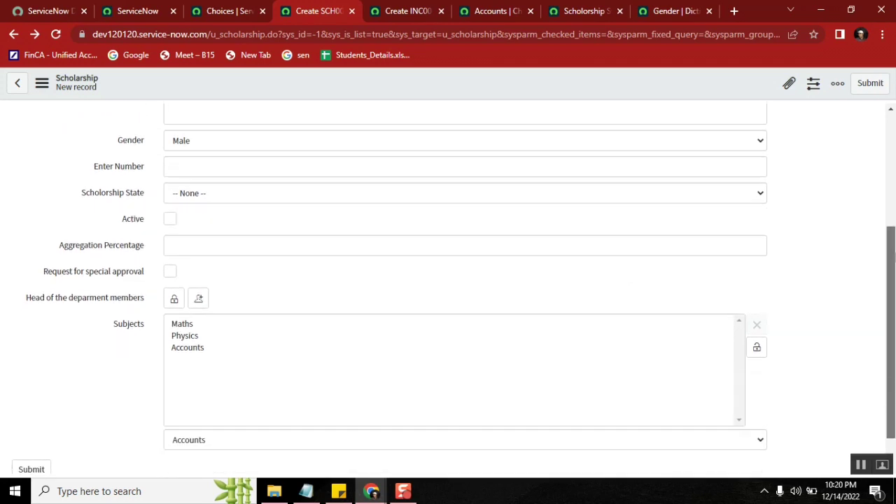
{"action": "left_click", "coordinate": [758, 348]}
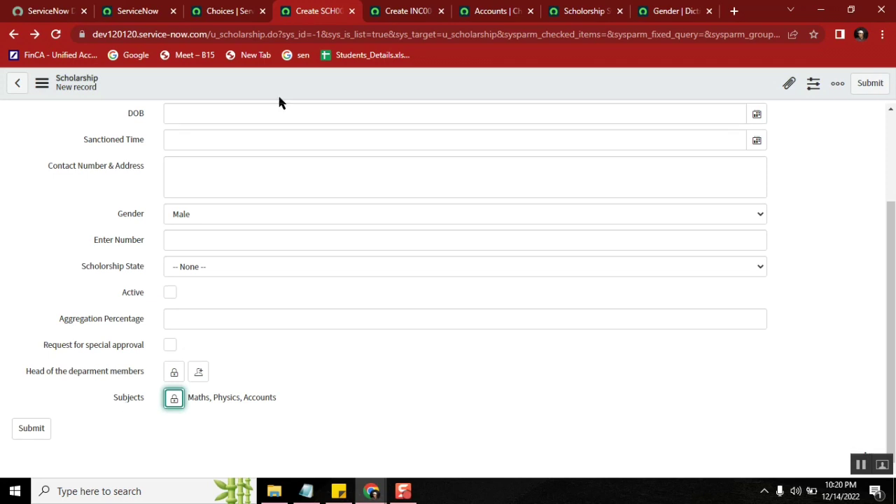
Step: Refresh the choices list filtered to tables starting with u_scho, review it, and return to the Scholarship form
{"action": "left_click", "coordinate": [223, 11]}
{"action": "left_click", "coordinate": [137, 114]}
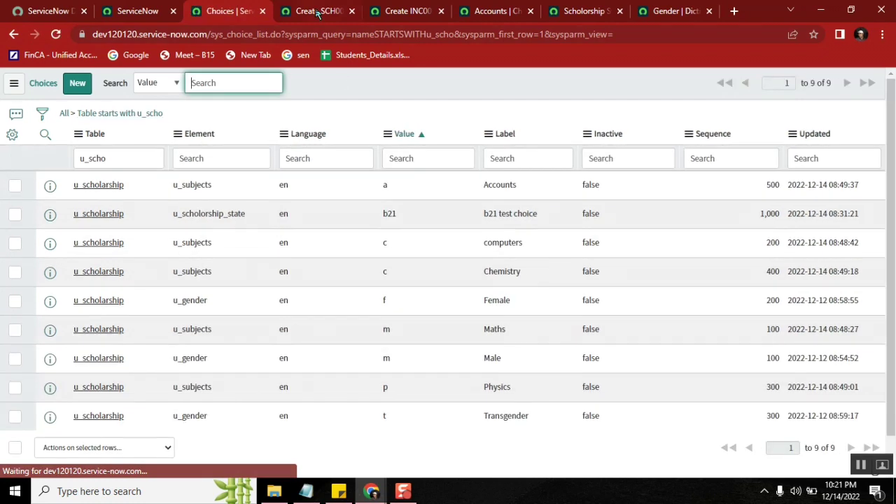
{"action": "left_click", "coordinate": [318, 11]}
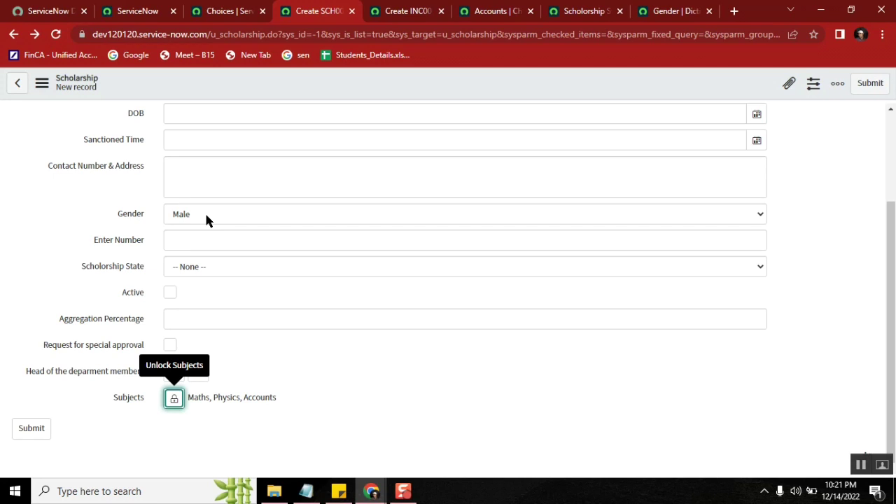
Step: On a reloaded new Incident form, compare the Subcategory choices offered for the Inquiry / Help and Software categories
{"action": "left_click", "coordinate": [406, 11]}
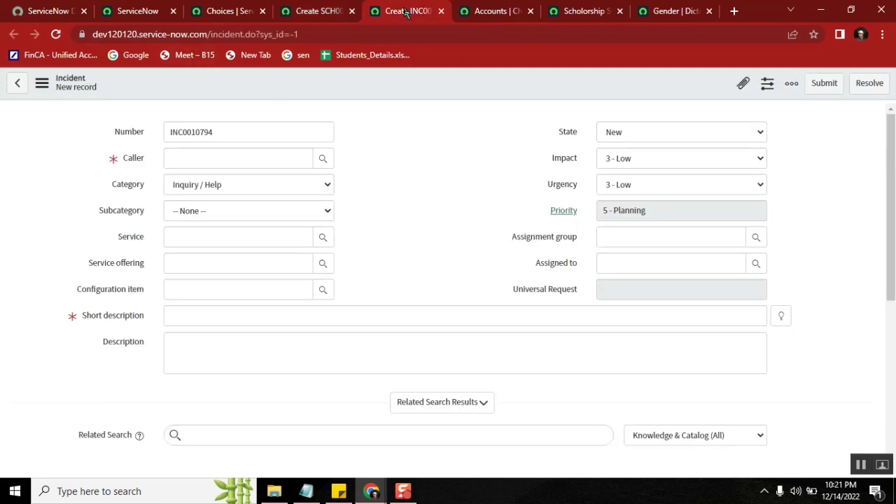
{"action": "left_click", "coordinate": [55, 34]}
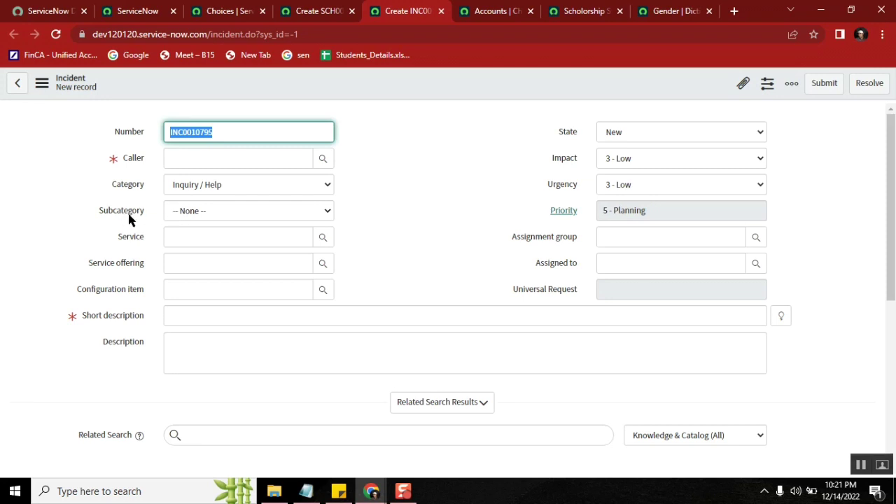
{"action": "left_click", "coordinate": [212, 214]}
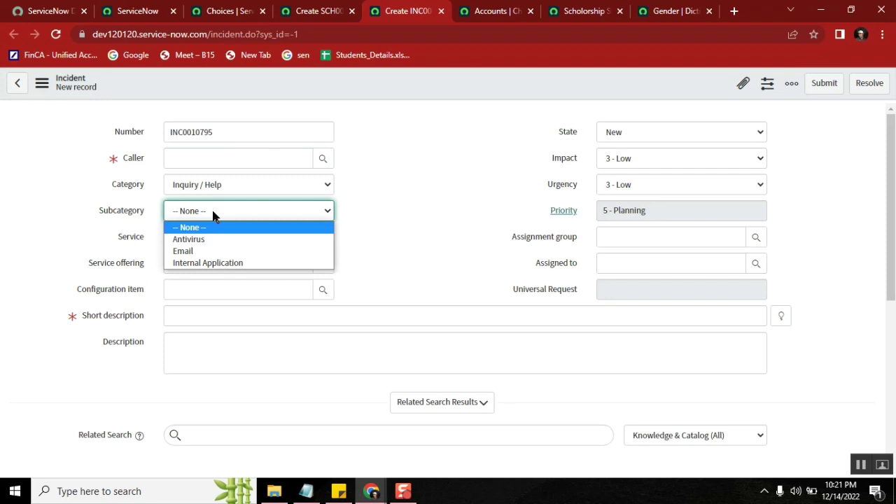
{"action": "left_click", "coordinate": [235, 184]}
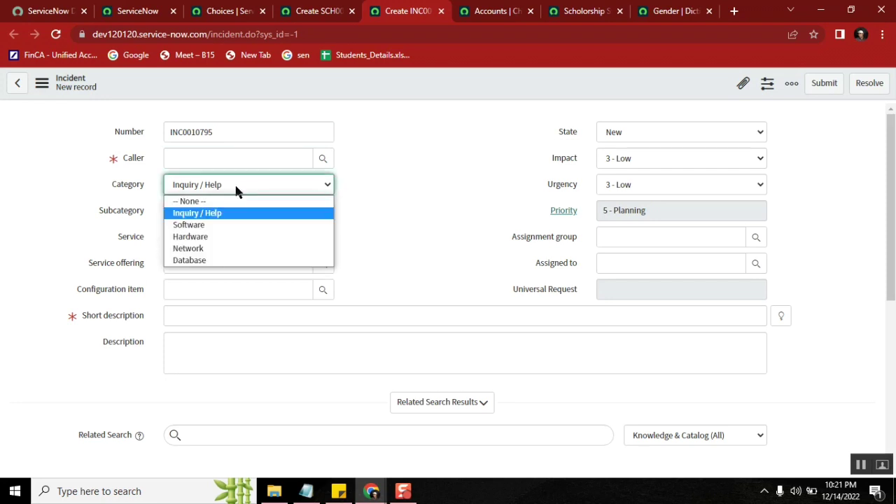
{"action": "left_click", "coordinate": [228, 226]}
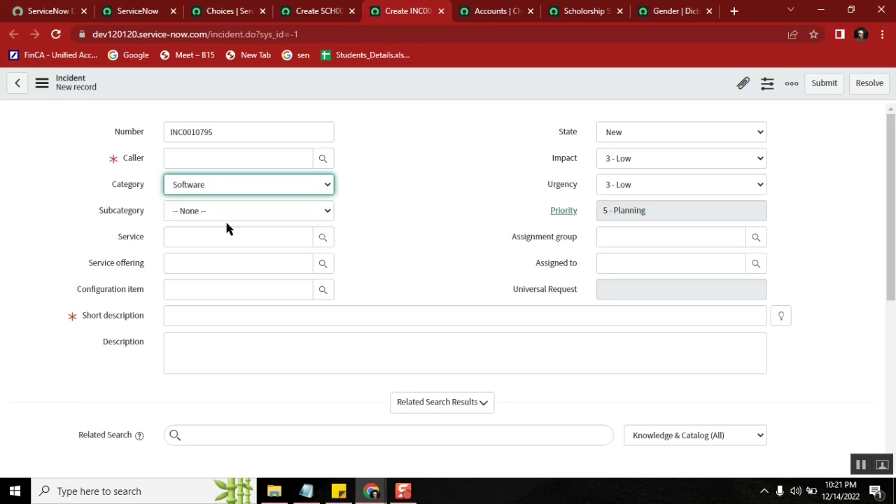
{"action": "left_click", "coordinate": [213, 212]}
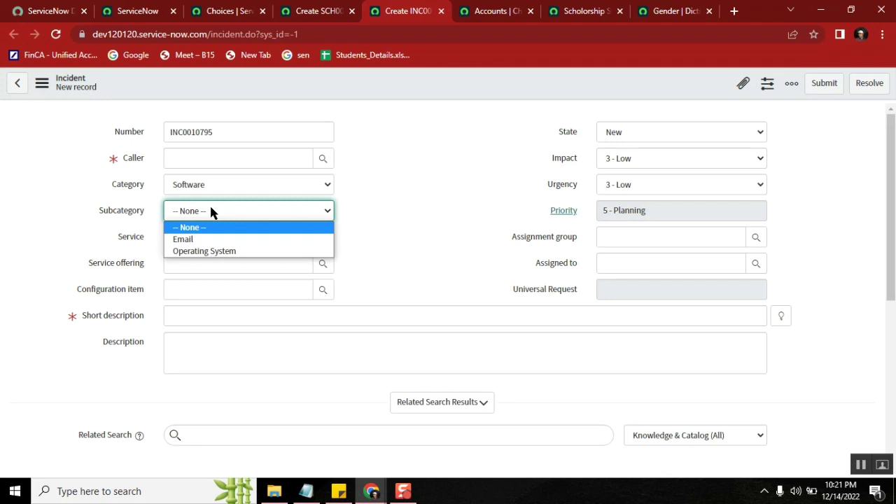
Step: Switch the incident's Category to Hardware and then Network, examining the Subcategory choices for each
{"action": "left_click", "coordinate": [230, 184]}
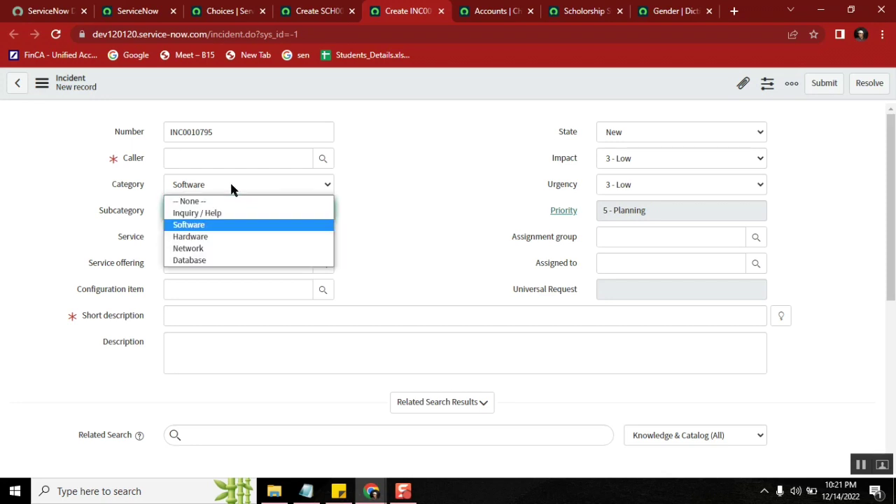
{"action": "left_click", "coordinate": [223, 238]}
{"action": "left_click", "coordinate": [208, 212]}
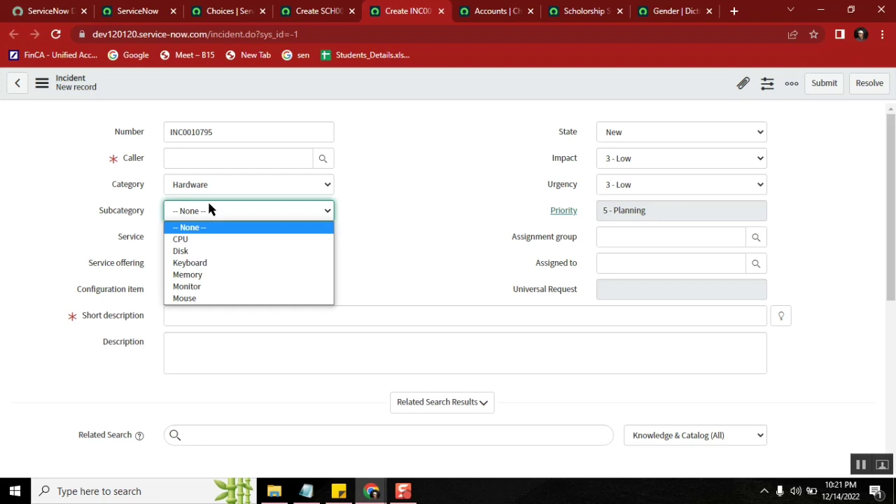
{"action": "left_click", "coordinate": [210, 184]}
{"action": "left_click", "coordinate": [201, 246]}
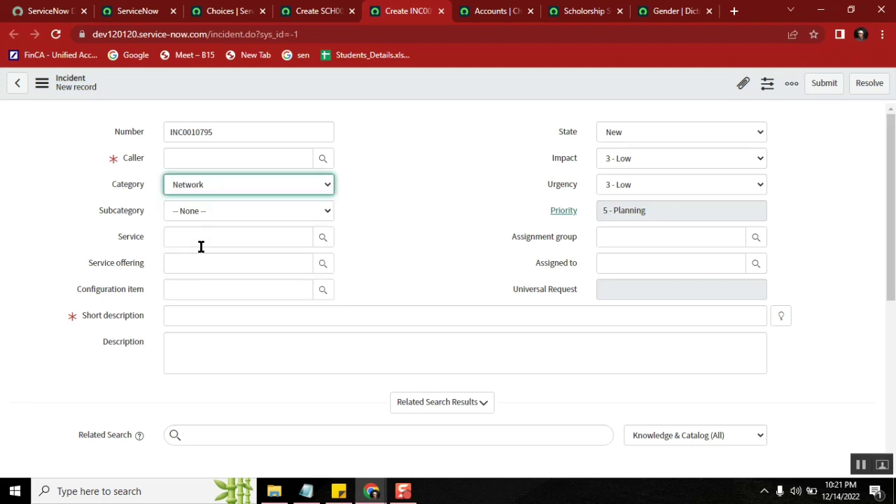
{"action": "left_click", "coordinate": [194, 212]}
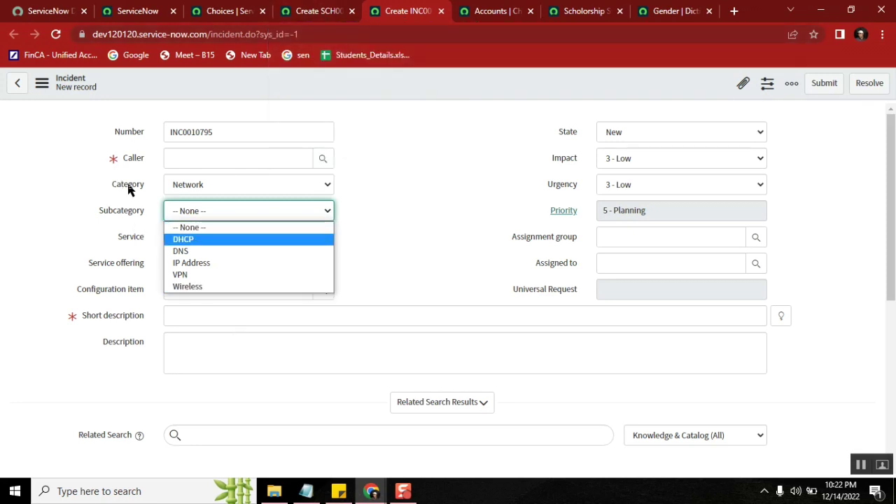
Step: From the Scholarship form, open the Subjects dictionary entry, discarding unsaved entries, and examine its choices
{"action": "left_click", "coordinate": [317, 5]}
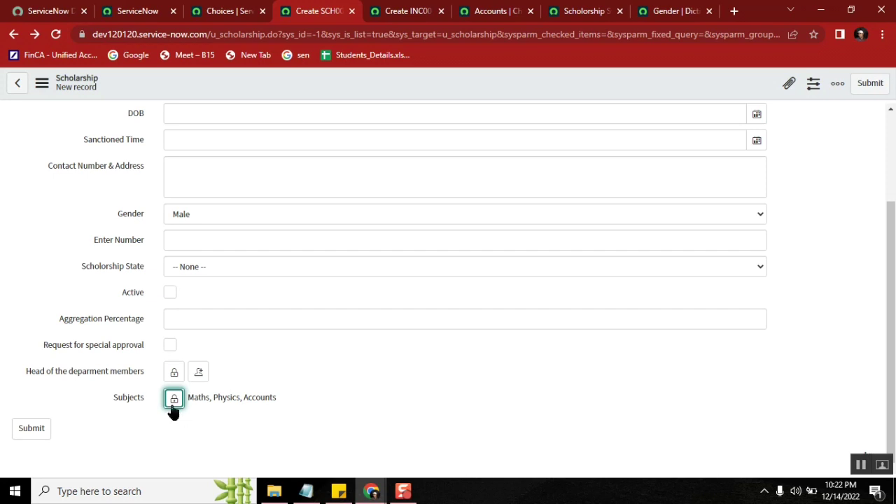
{"action": "left_click", "coordinate": [133, 401]}
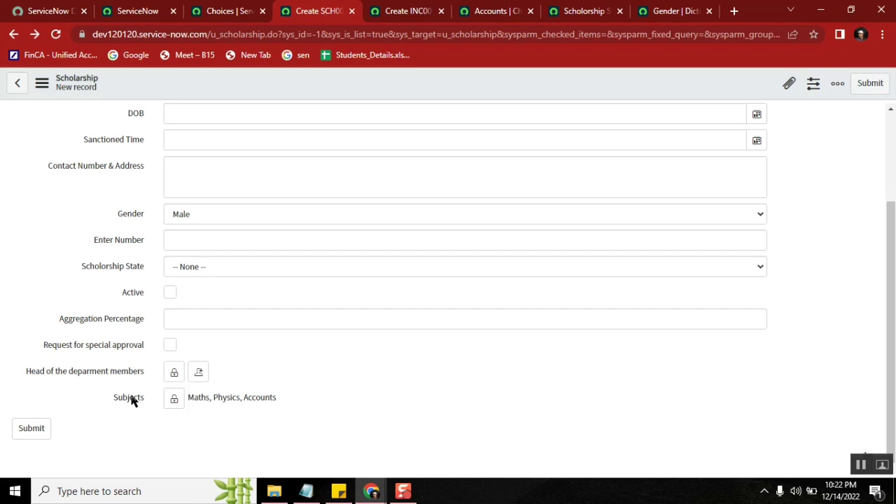
{"action": "right_click", "coordinate": [134, 402]}
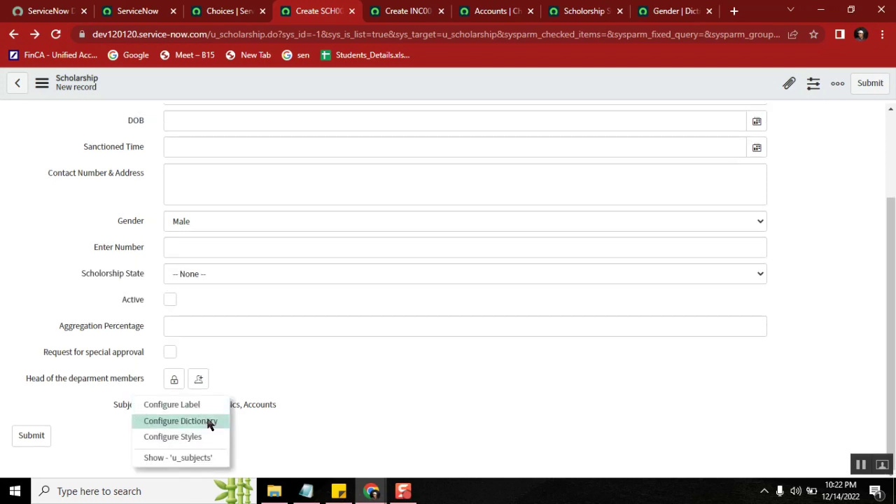
{"action": "left_click", "coordinate": [180, 421]}
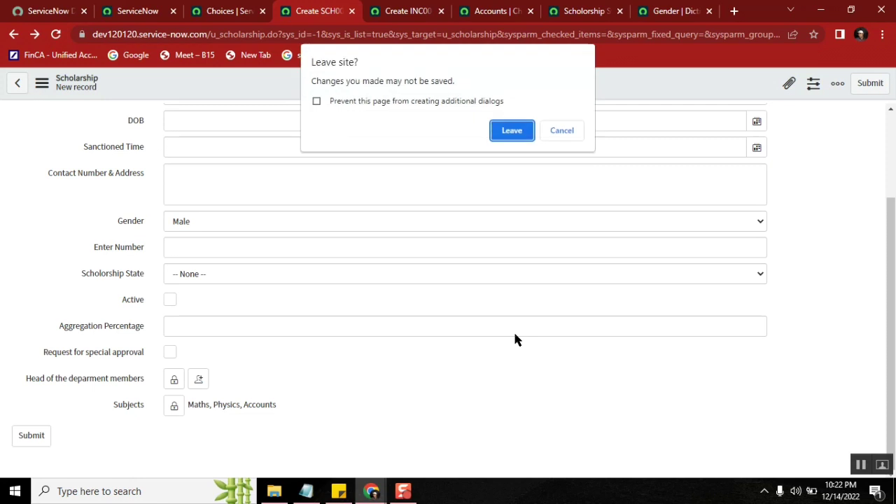
{"action": "left_click", "coordinate": [512, 131]}
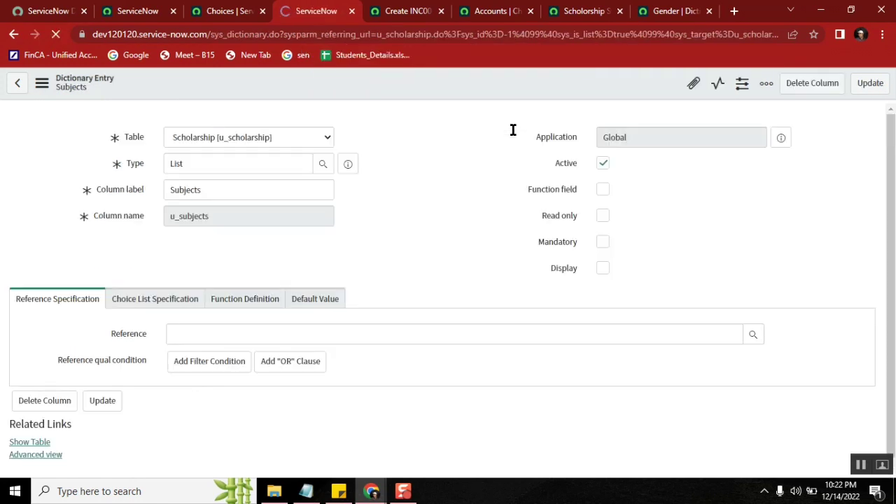
{"action": "left_click_drag", "start_coordinate": [894, 142], "coordinate": [893, 316]}
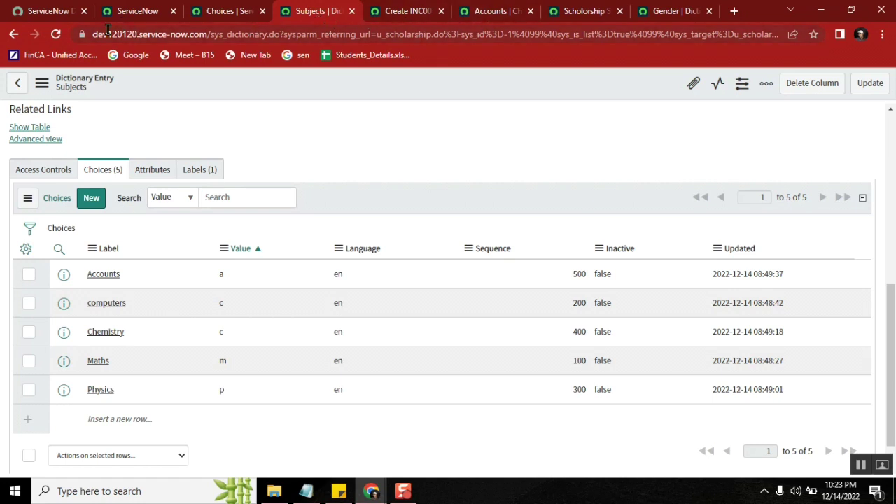
Step: Return to the new Scholarship record, unlock Subjects and examine which choices it offers
{"action": "left_click", "coordinate": [14, 35]}
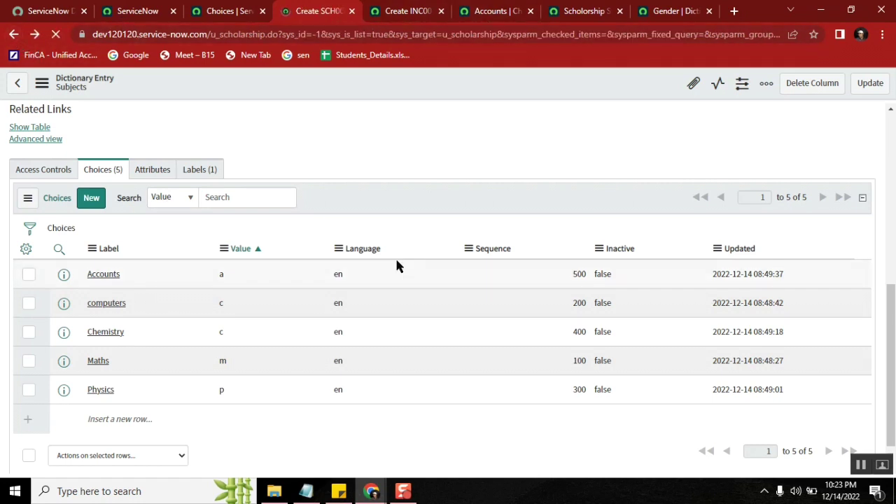
{"action": "scroll", "coordinate": [890, 201], "scroll_direction": "down", "scroll_amount": 2}
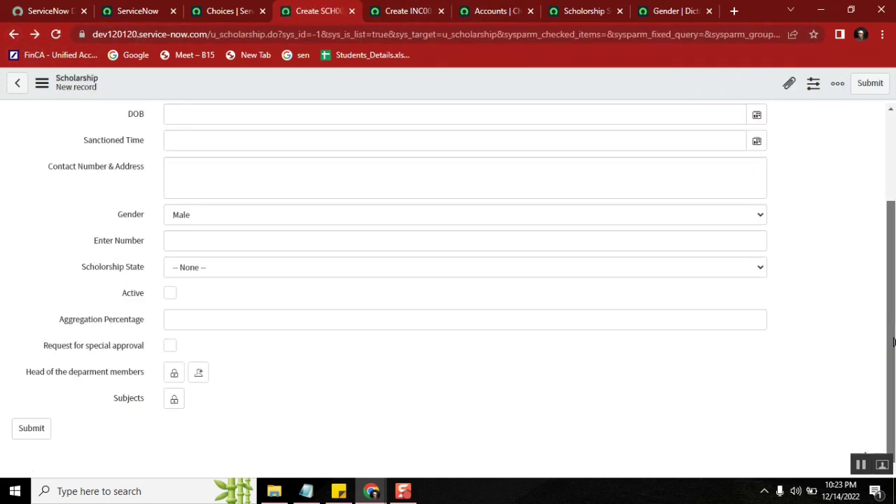
{"action": "left_click", "coordinate": [173, 399]}
{"action": "scroll", "coordinate": [891, 392], "scroll_direction": "down", "scroll_amount": 2}
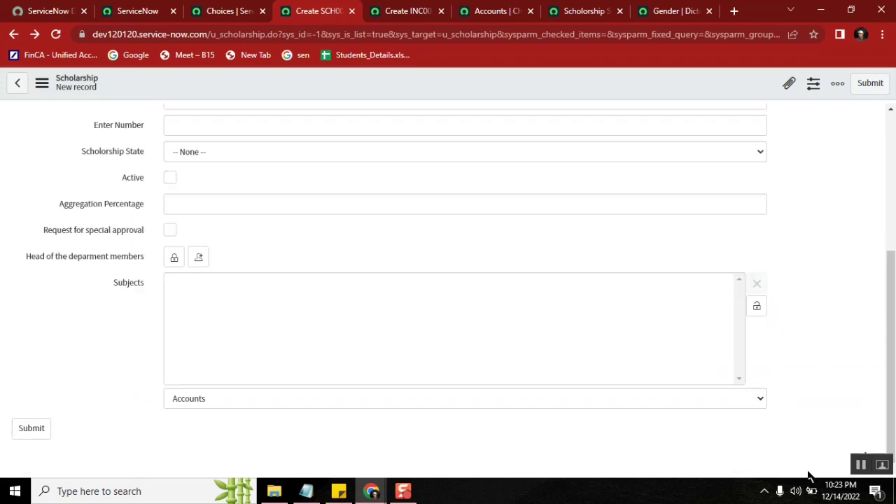
{"action": "left_click", "coordinate": [743, 404]}
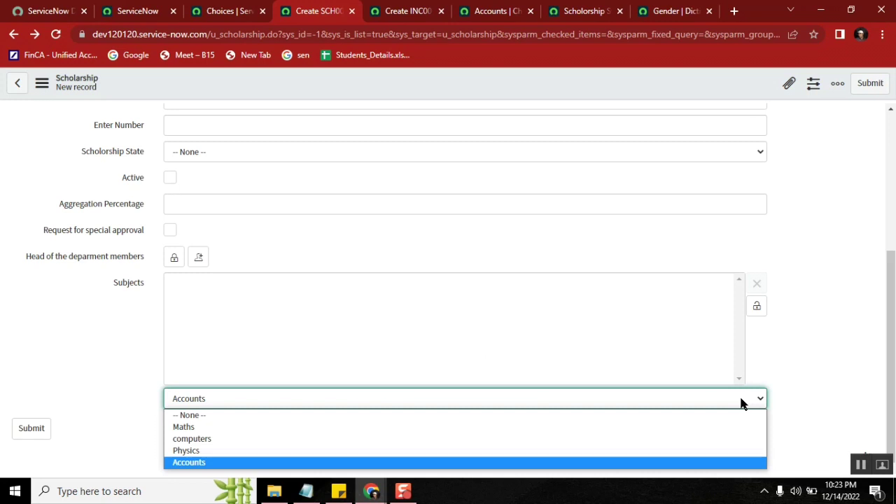
Step: From the Scholarship form, open the Subjects dictionary entry and set the computers choice's value to comp
{"action": "left_click", "coordinate": [131, 288]}
{"action": "right_click", "coordinate": [130, 287]}
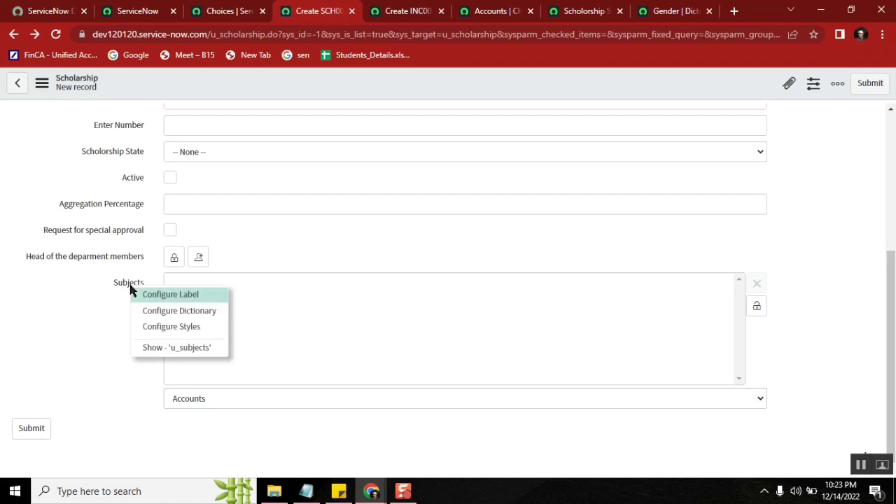
{"action": "left_click", "coordinate": [173, 314]}
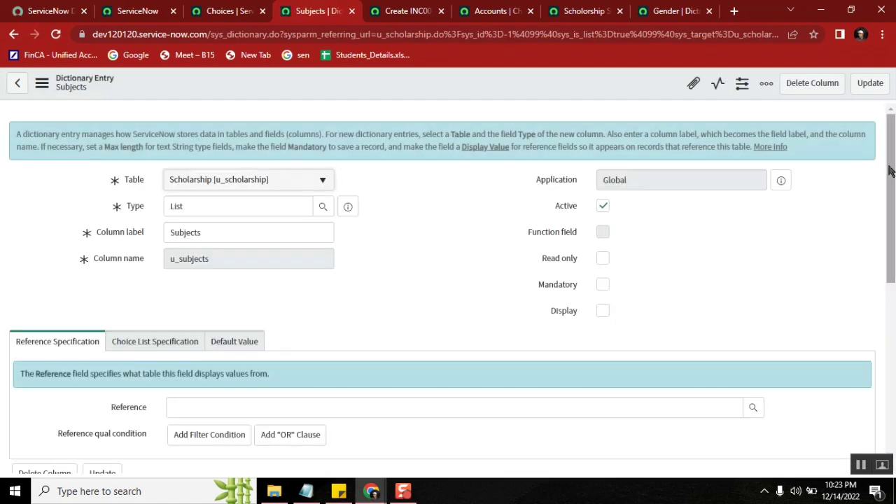
{"action": "left_click_drag", "start_coordinate": [890, 172], "coordinate": [890, 380]}
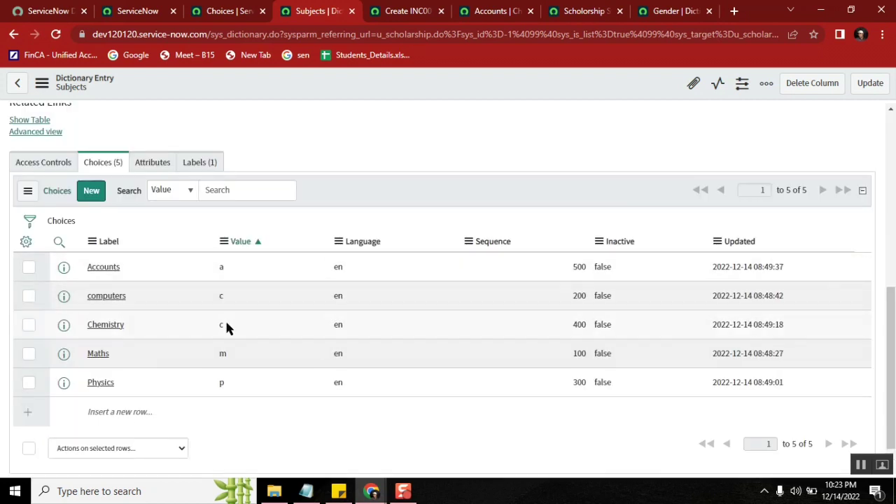
{"action": "double_click", "coordinate": [229, 297]}
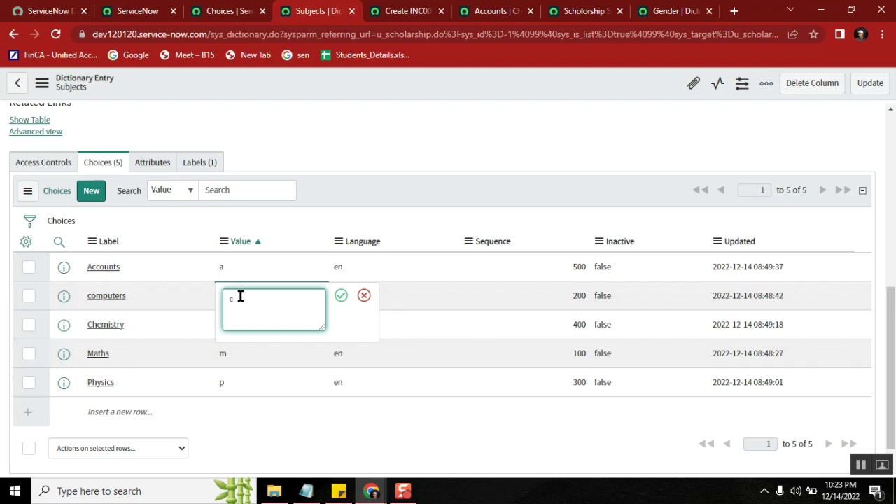
{"action": "type", "text": "omp"}
{"action": "left_click", "coordinate": [341, 296]}
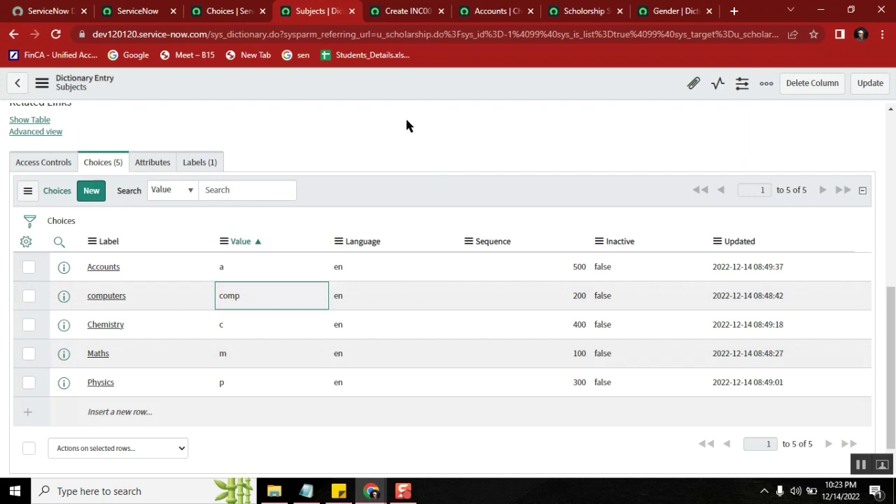
Step: Open the new Scholarship record in a separate browser tab, unlock Subjects and examine which choices it offers
{"action": "middle_click", "coordinate": [13, 34]}
{"action": "left_click", "coordinate": [361, 11]}
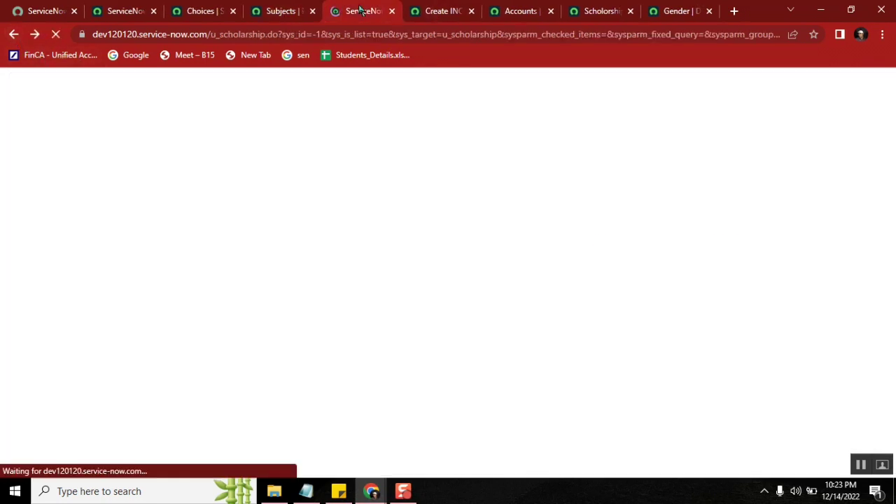
{"action": "scroll", "coordinate": [403, 379], "scroll_direction": "down", "scroll_amount": 3}
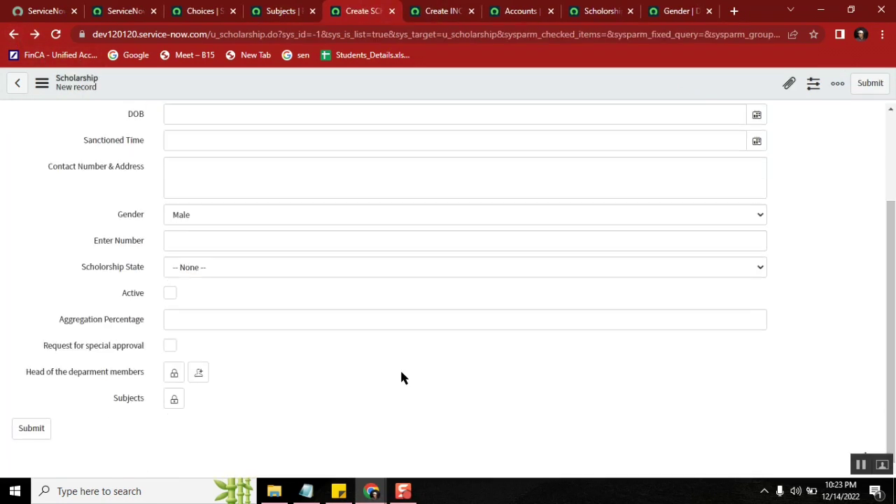
{"action": "left_click", "coordinate": [173, 398]}
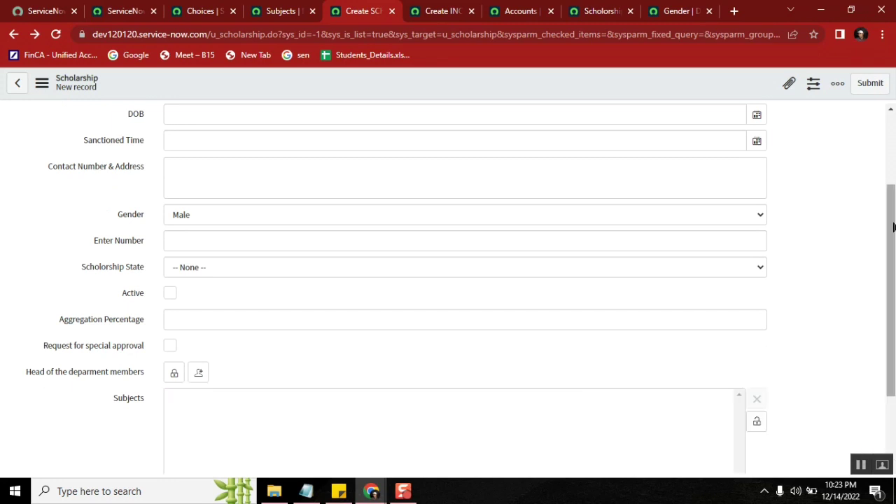
{"action": "left_click_drag", "start_coordinate": [891, 295], "coordinate": [892, 393]}
{"action": "left_click", "coordinate": [509, 399]}
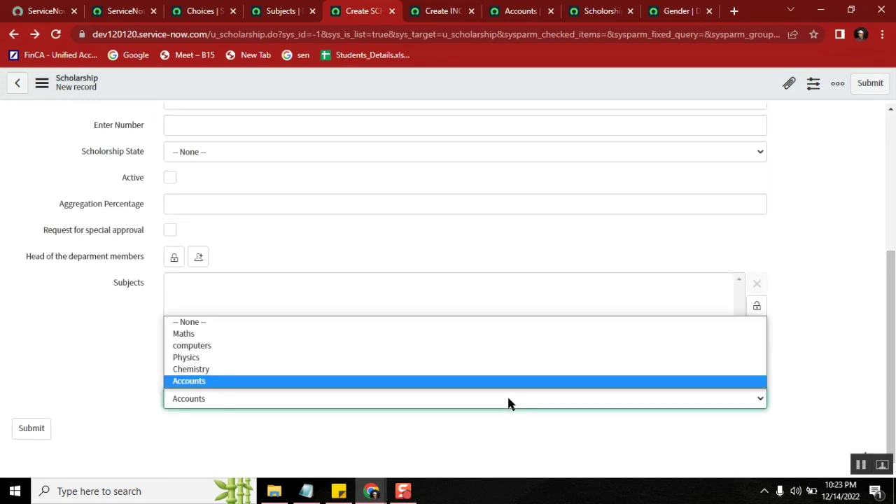